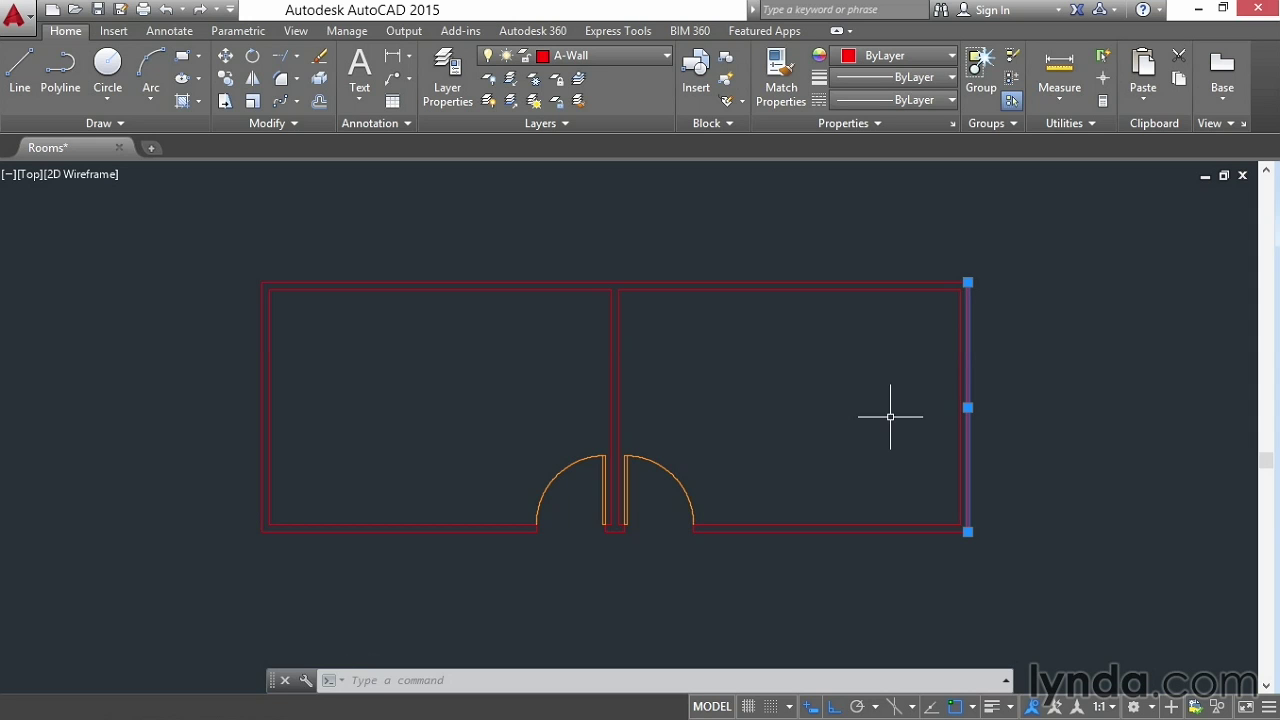
Move the outer right-hand wall line by its midpoint grip, with ortho off, to the open area up and right of the rooms.
{"action": "left_click", "coordinate": [967, 407]}
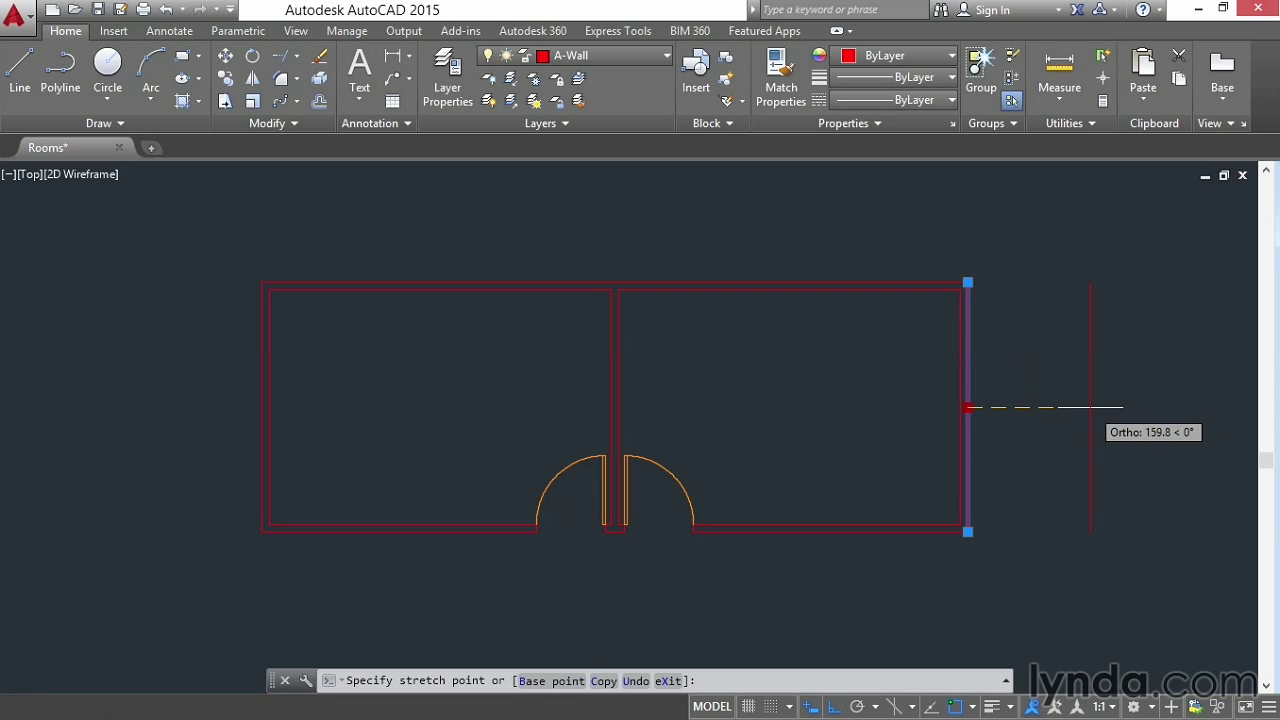
{"action": "key", "text": "F8"}
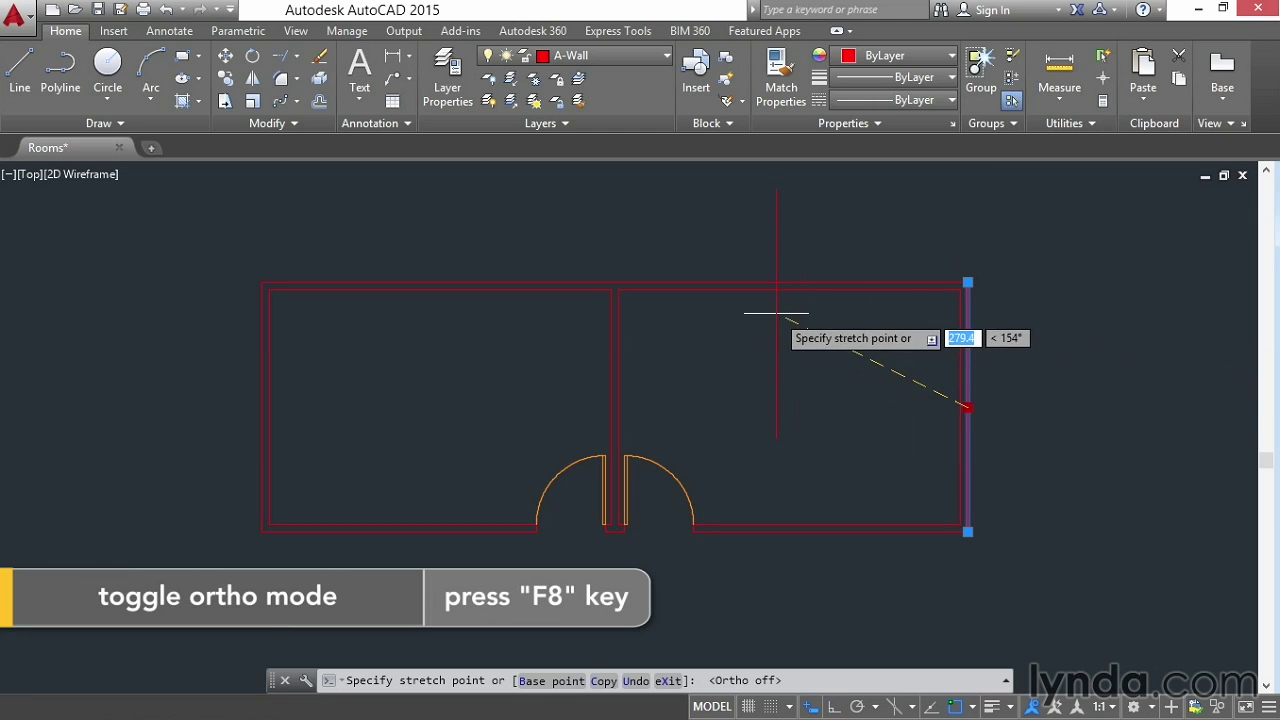
{"action": "left_click", "coordinate": [1102, 341]}
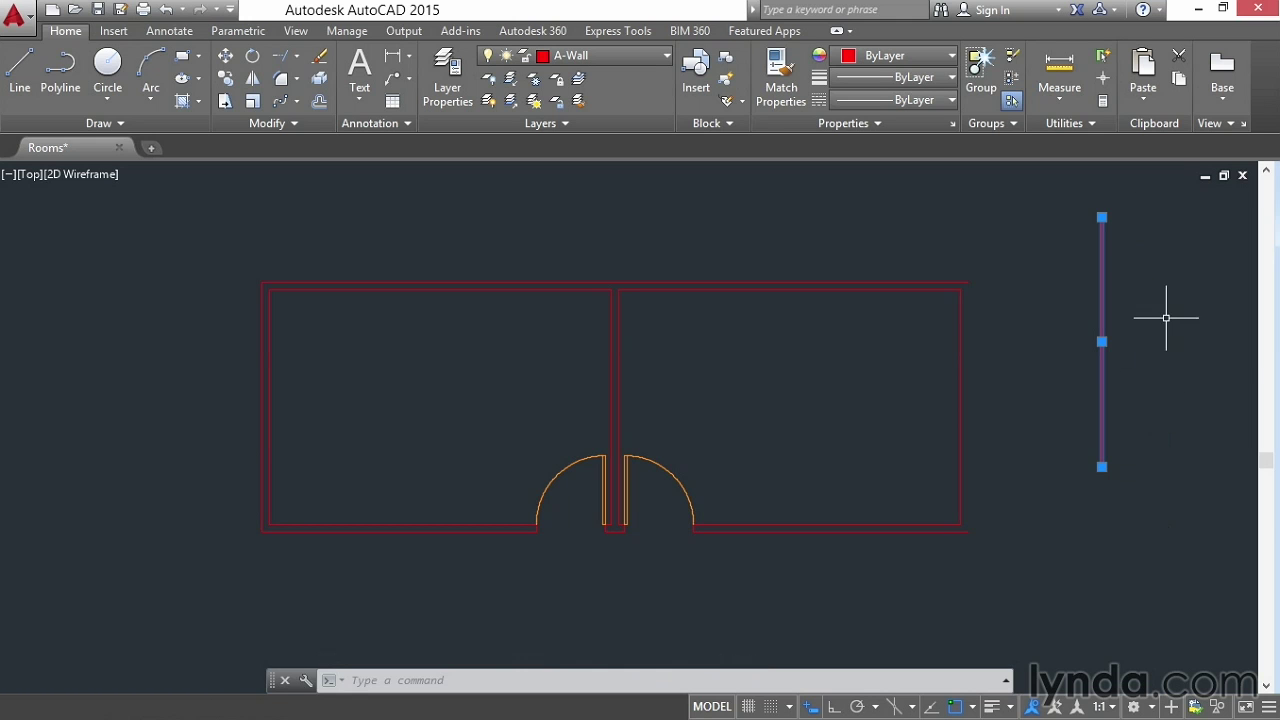
Grip-stretch the detached wall line's lower endpoint down and to the left, and deselect the line.
{"action": "left_click", "coordinate": [1102, 466]}
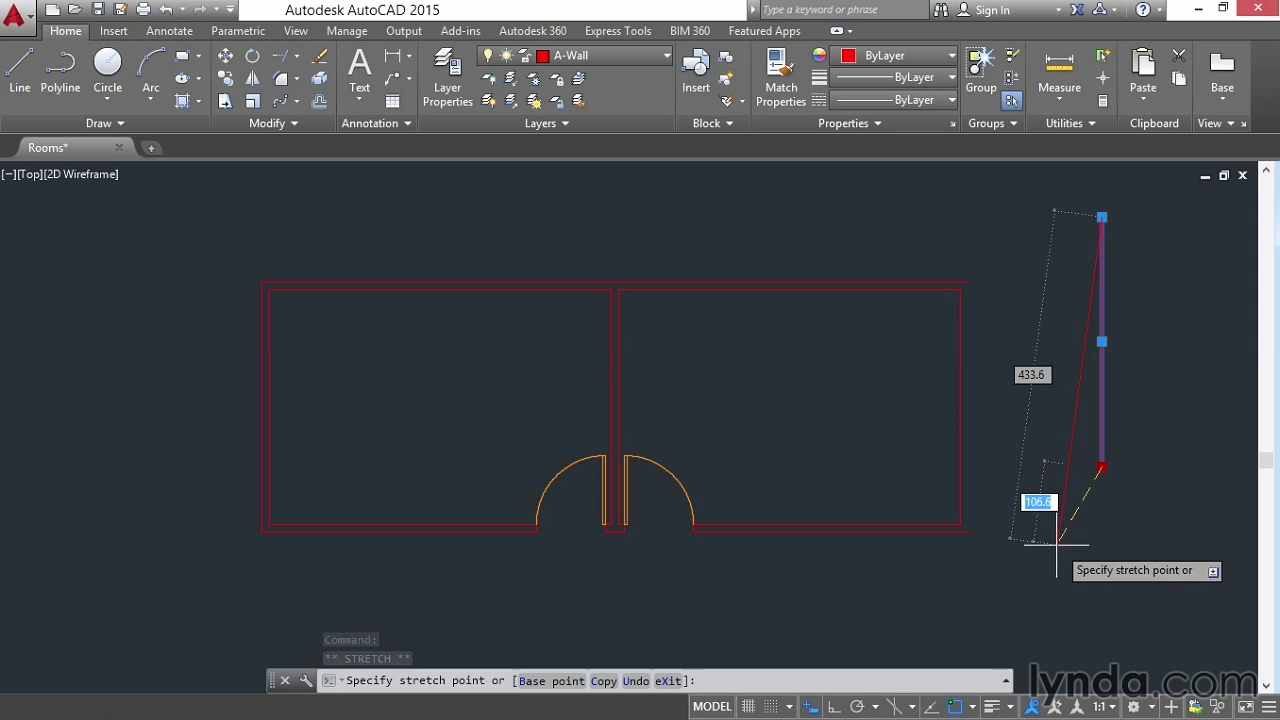
{"action": "left_click", "coordinate": [1048, 575]}
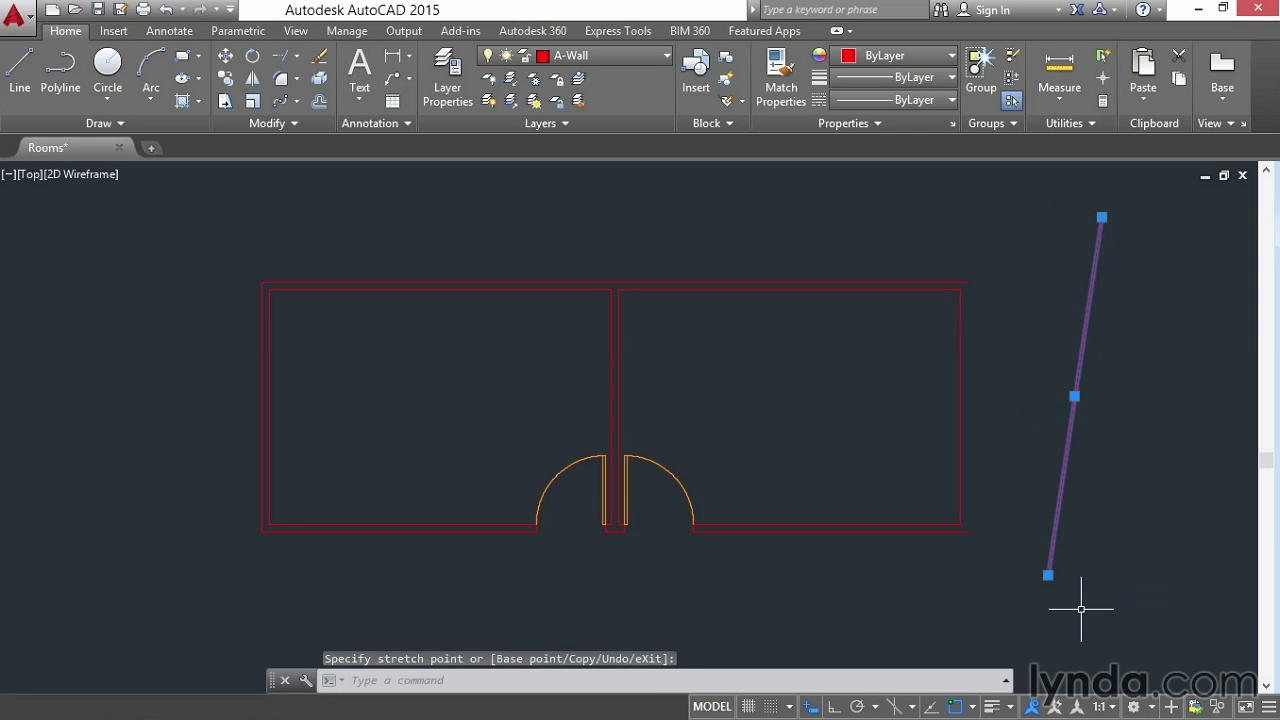
{"action": "key", "text": "Escape"}
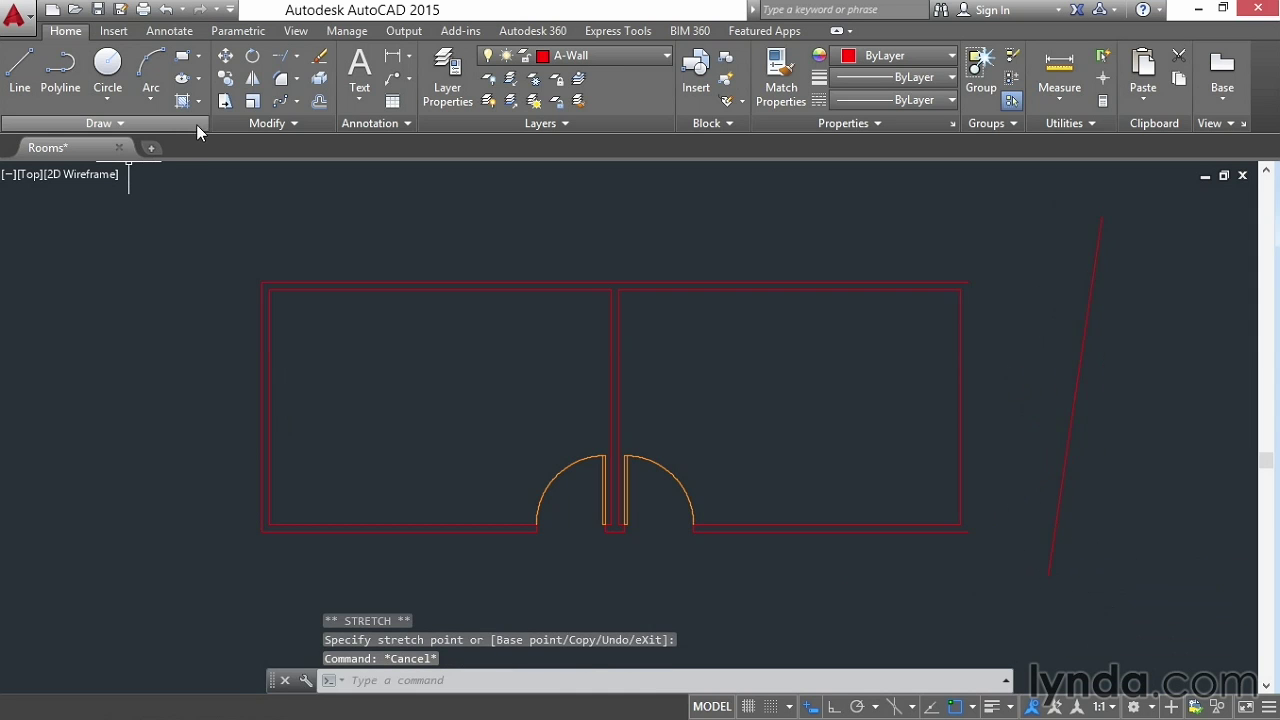
Use the Stretch command with a crossing selection around the detached line's lower end to shift that end right and slightly up.
{"action": "left_click", "coordinate": [225, 101]}
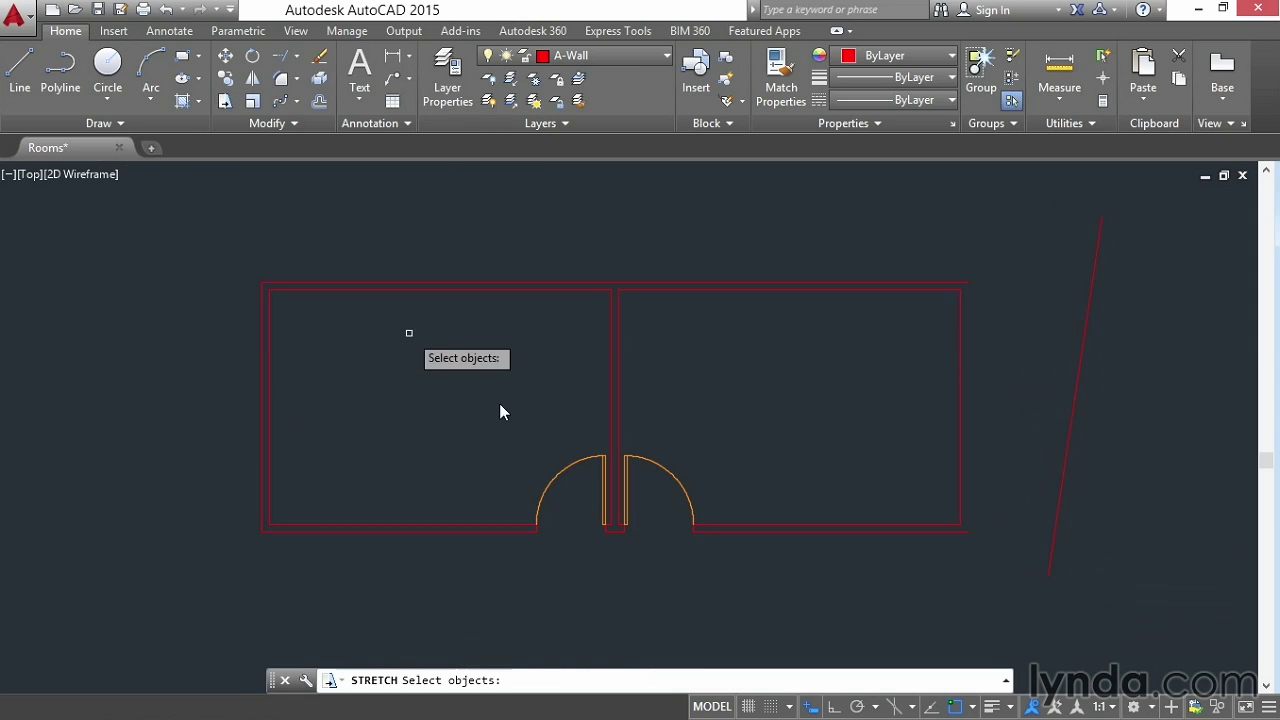
{"action": "left_click", "coordinate": [1089, 603]}
{"action": "left_click", "coordinate": [1016, 545]}
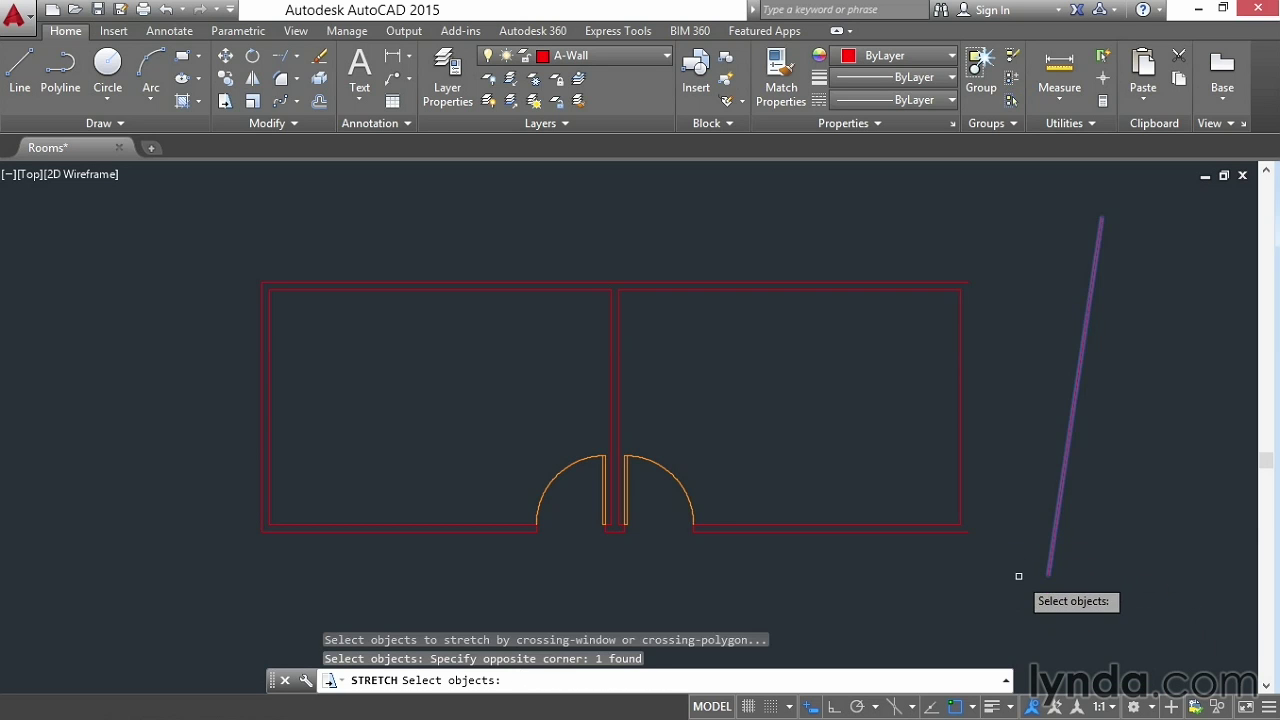
{"action": "key", "text": "Return"}
{"action": "left_click", "coordinate": [1016, 590]}
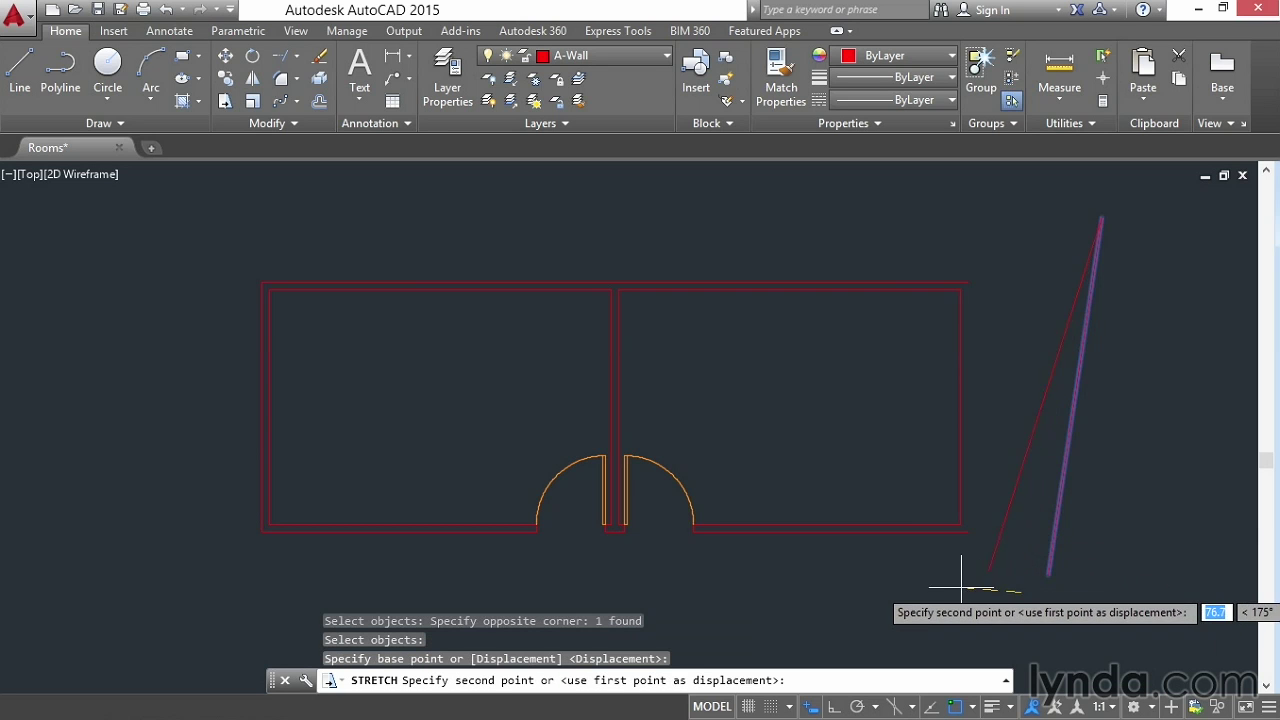
{"action": "left_click", "coordinate": [1137, 545]}
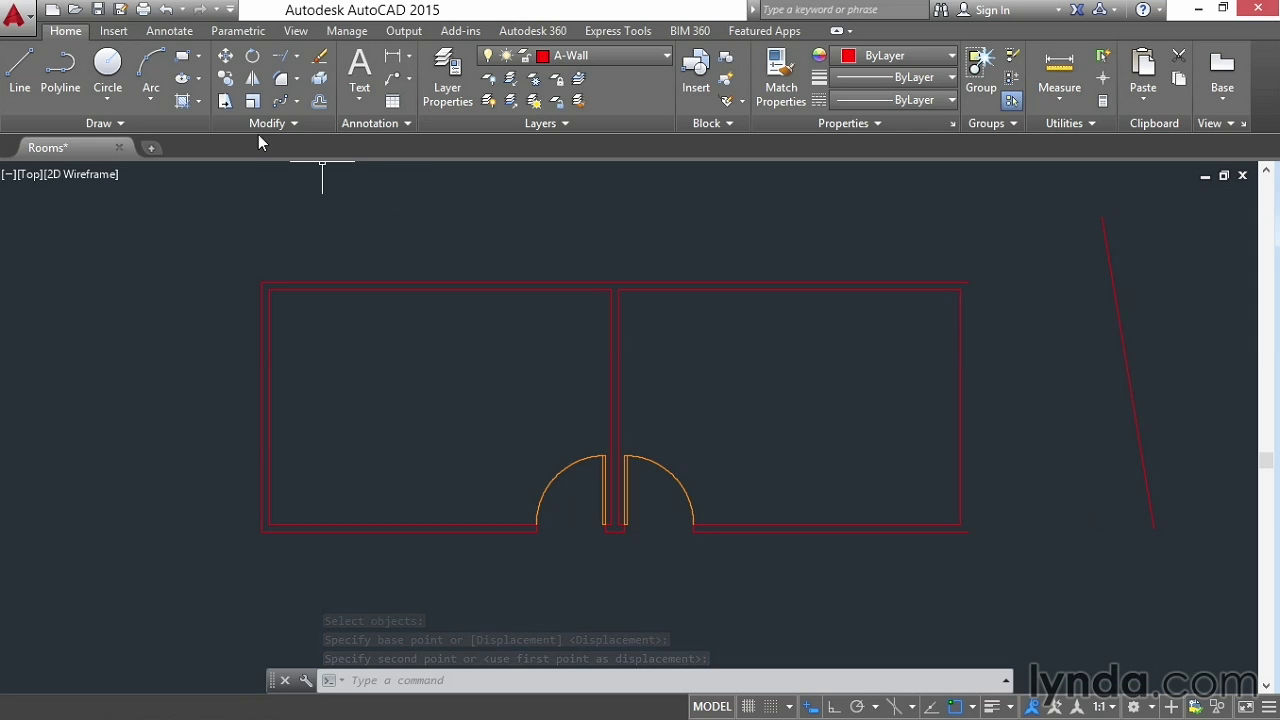
Grip-stretch the slanted line's lower endpoint back down and left, making the line about 461 units long.
{"action": "left_click", "coordinate": [1138, 445]}
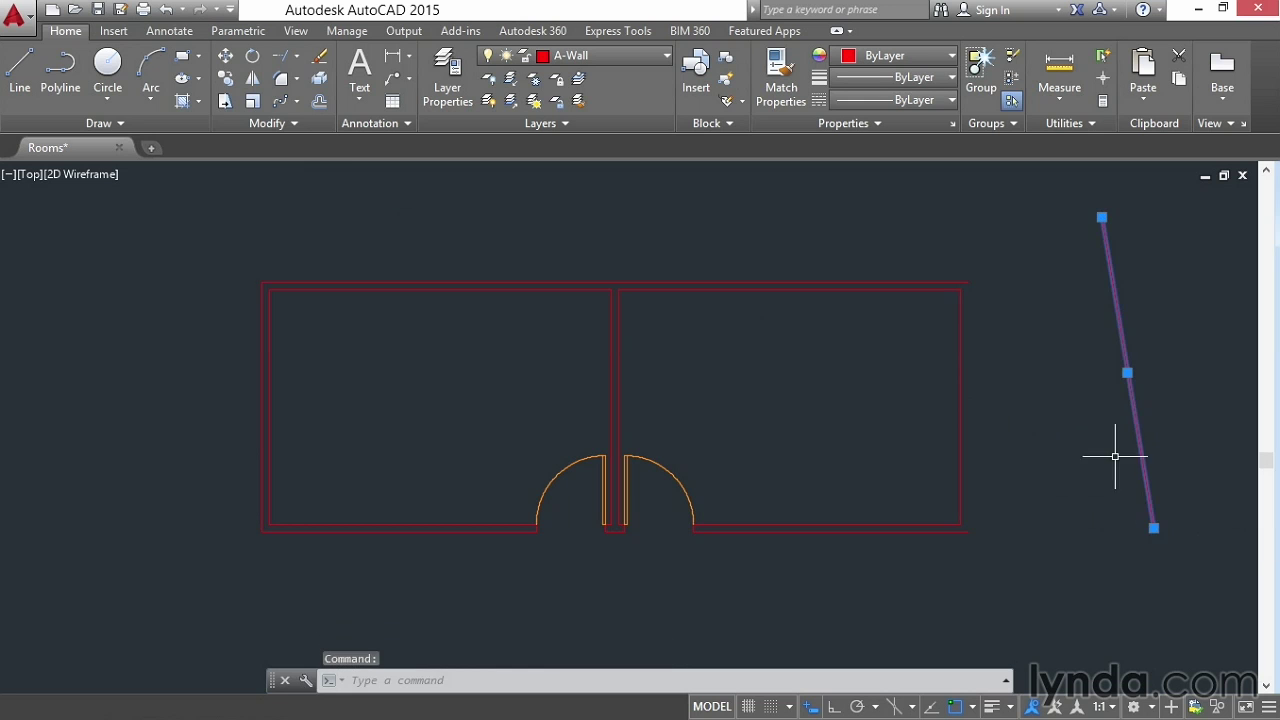
{"action": "left_click", "coordinate": [1154, 528]}
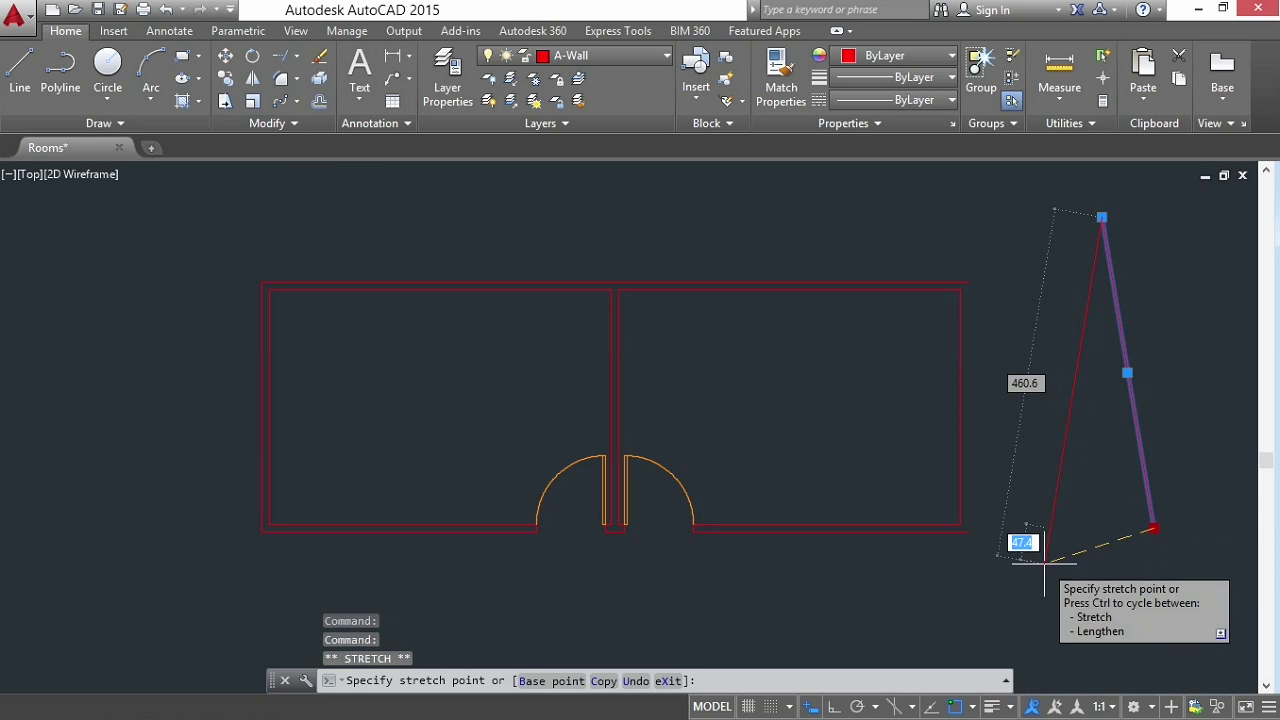
{"action": "left_click", "coordinate": [1044, 563]}
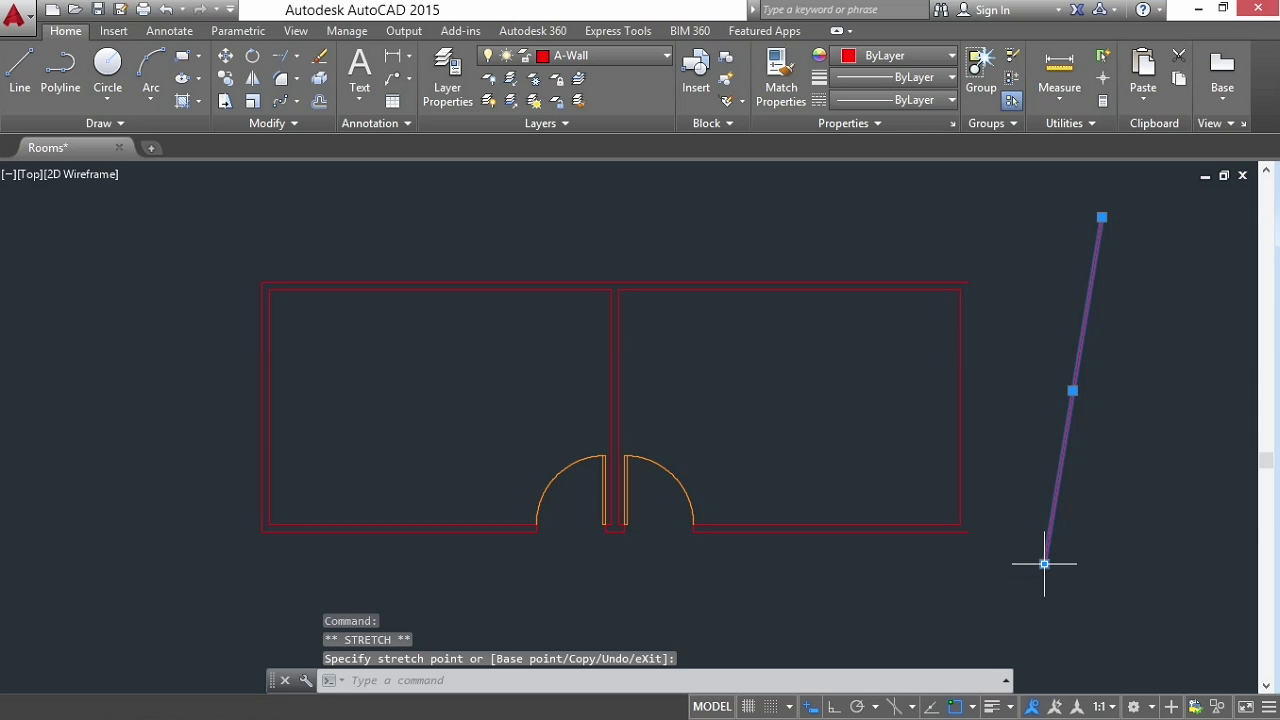
Shorten the slanted line to about 306 units from its lower endpoint with the grip's Lengthen option, keeping its angle.
{"action": "mouse_move", "coordinate": [1044, 564]}
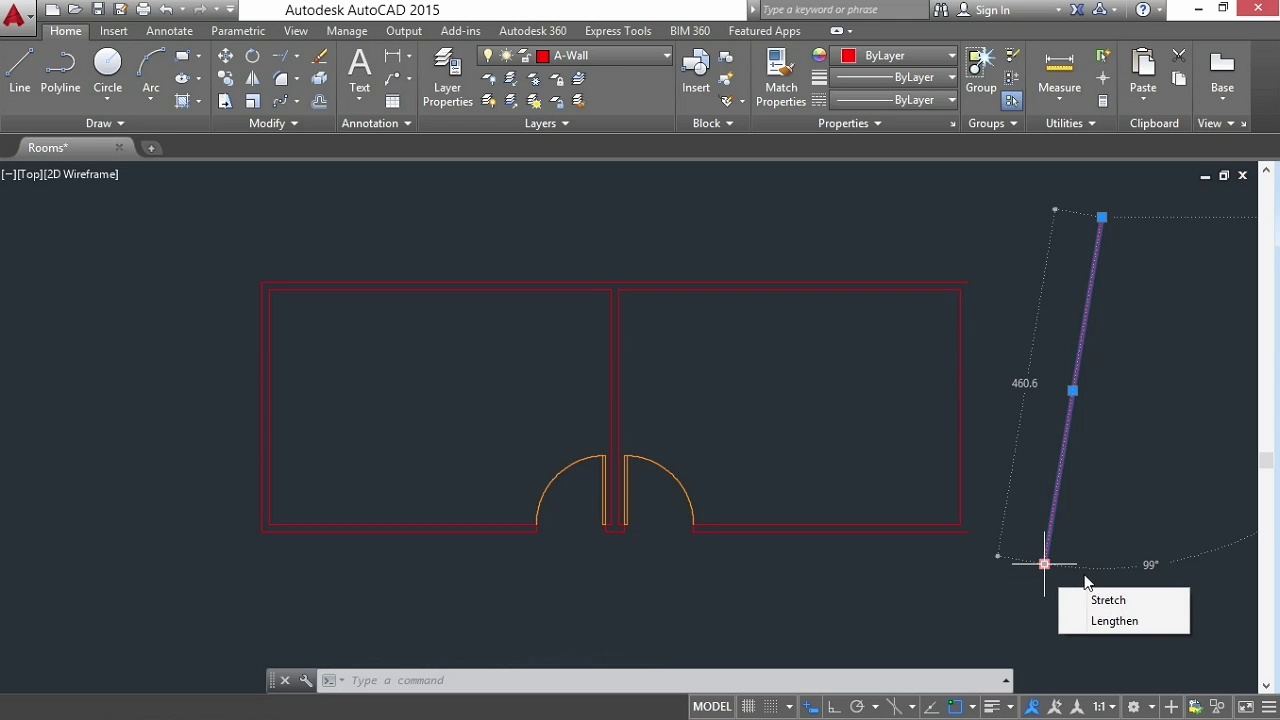
{"action": "left_click", "coordinate": [1108, 622]}
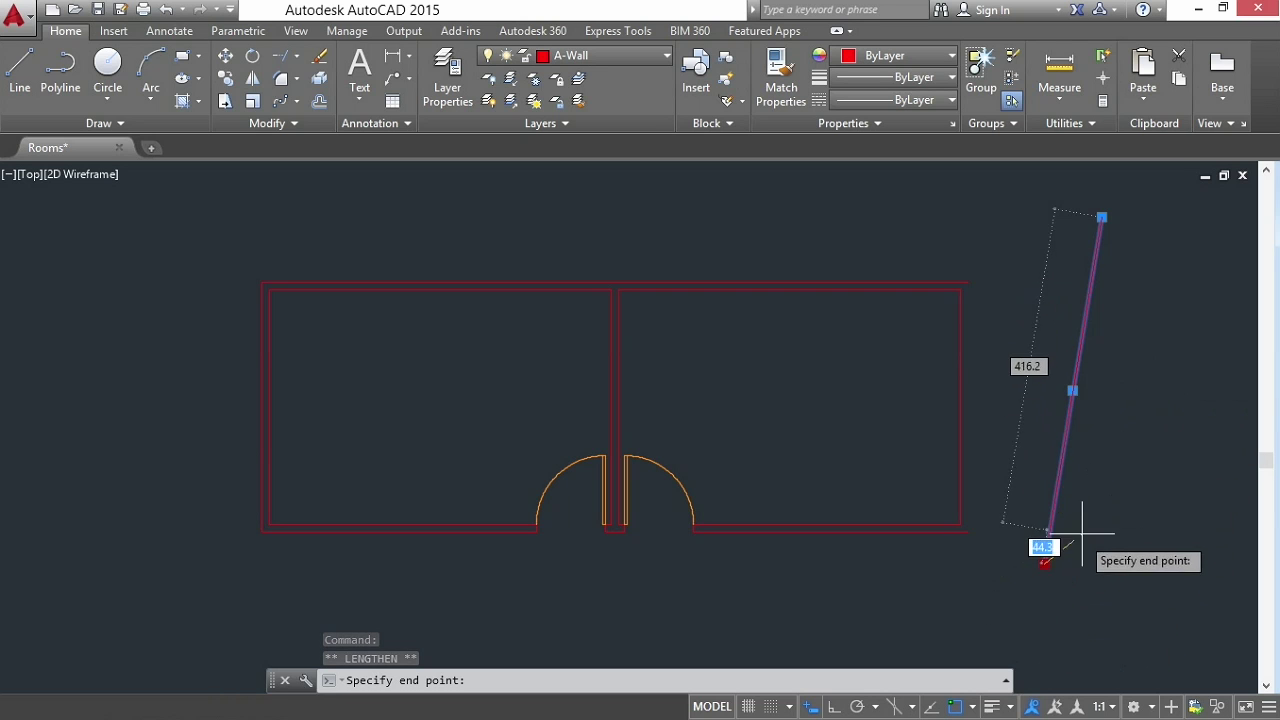
{"action": "left_click", "coordinate": [1108, 452]}
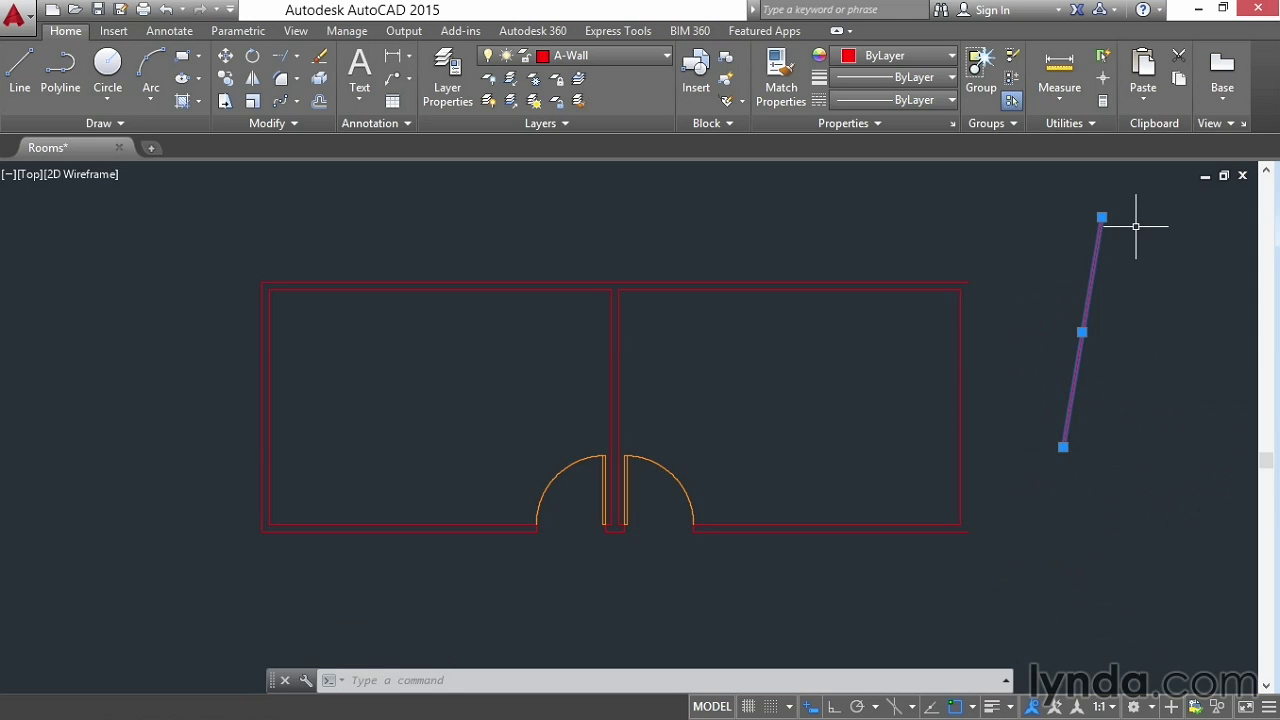
Extend the slanted line downward along its own direction with the Lengthen option of its lower endpoint grip.
{"action": "mouse_move", "coordinate": [1063, 447]}
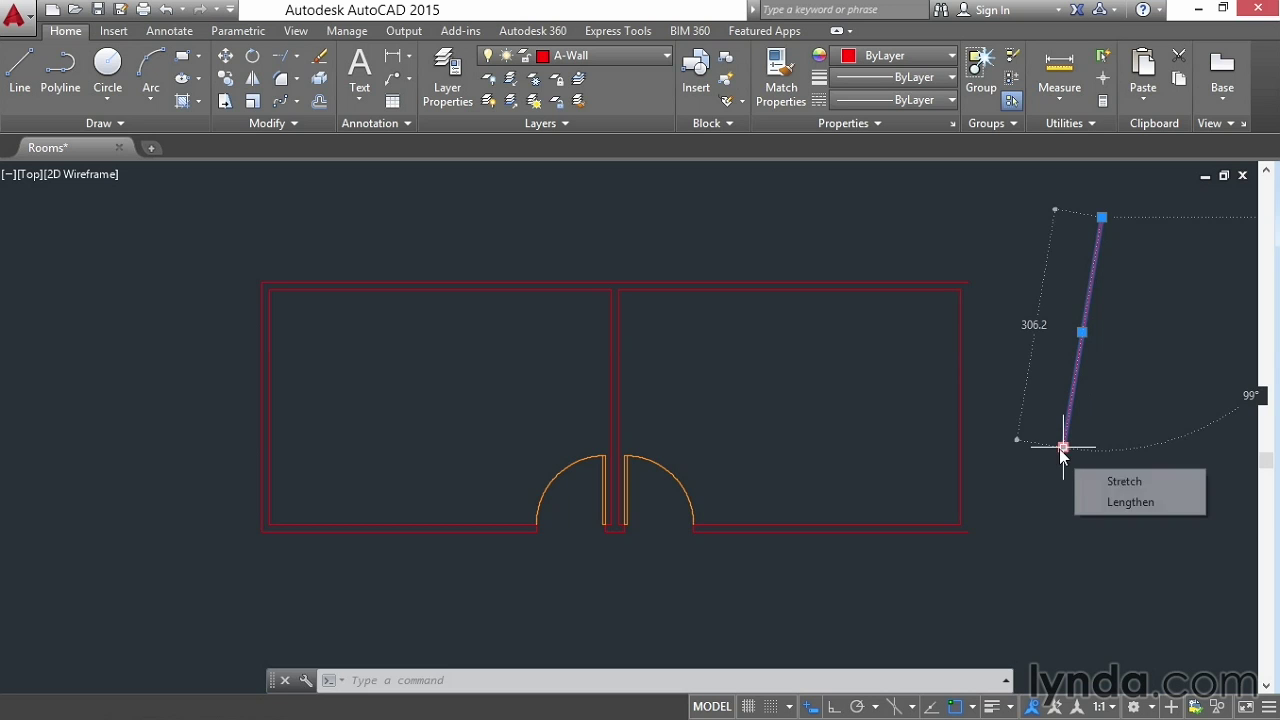
{"action": "left_click", "coordinate": [1115, 502]}
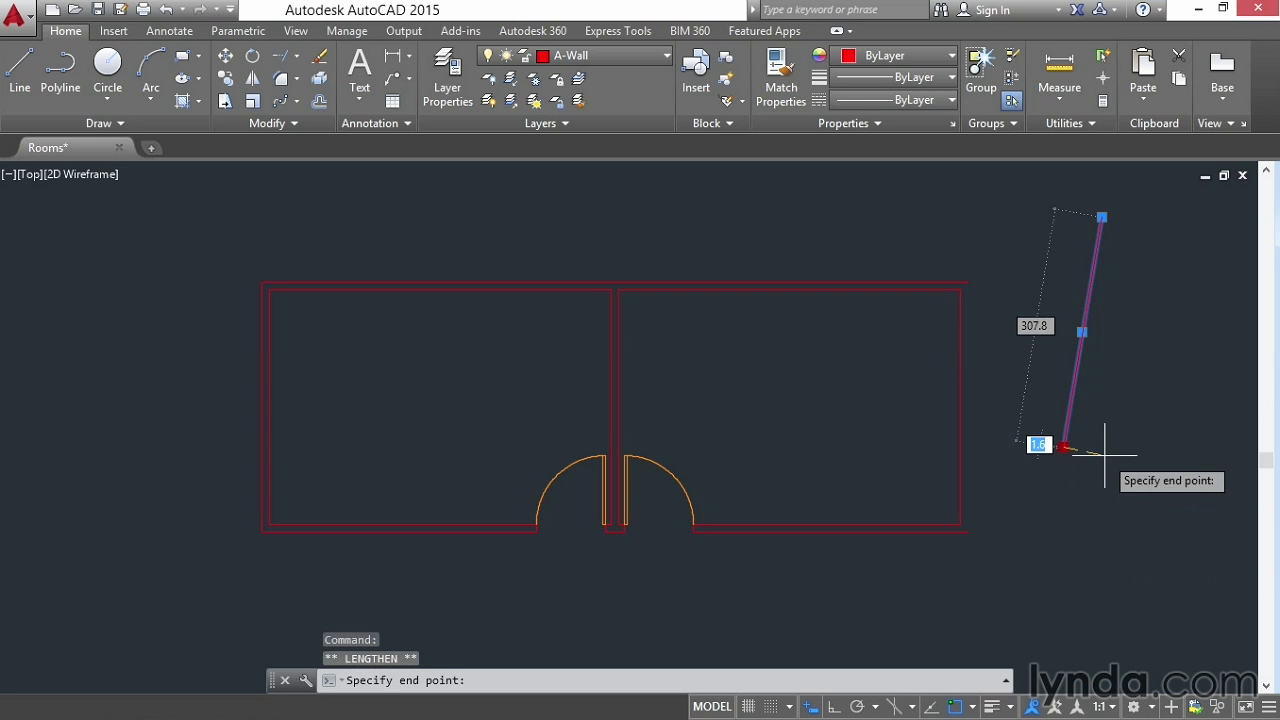
{"action": "left_click", "coordinate": [1076, 528]}
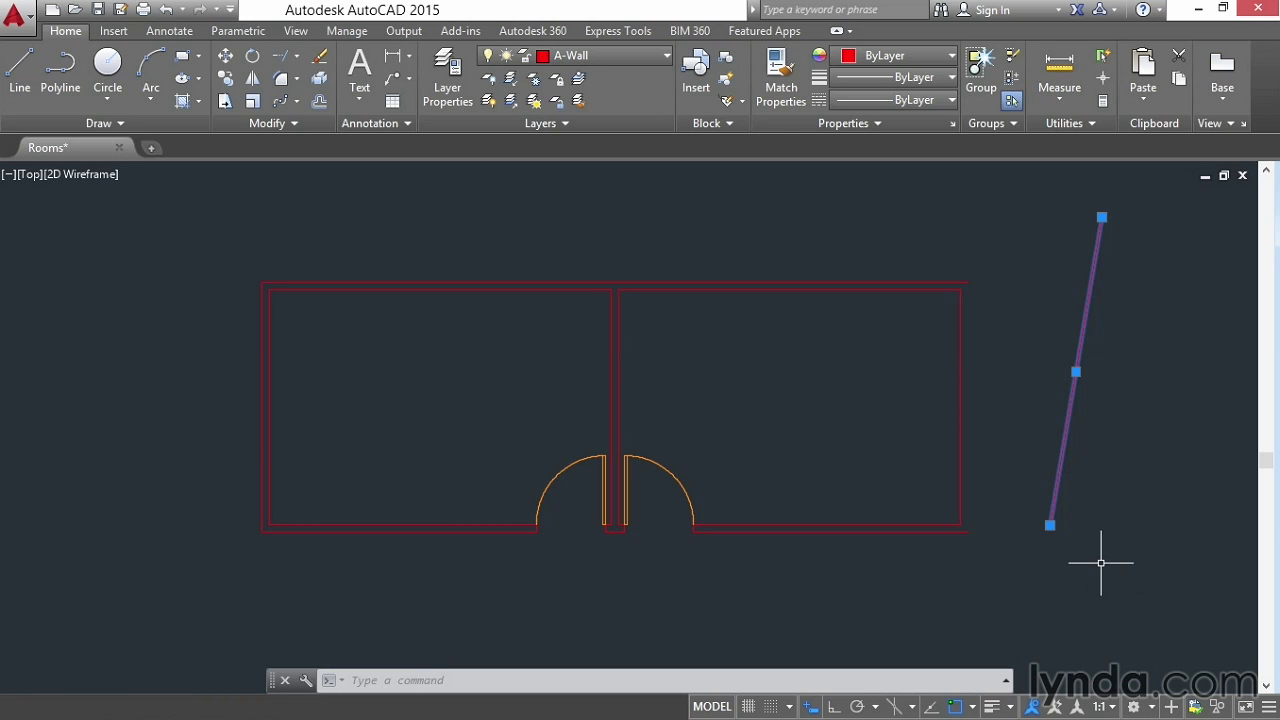
Activate the slanted line's lower endpoint grip and cycle through the Move, Rotate, Scale and Mirror modes back to Stretch.
{"action": "middle_click_drag", "start_coordinate": [1101, 563], "coordinate": [813, 550]}
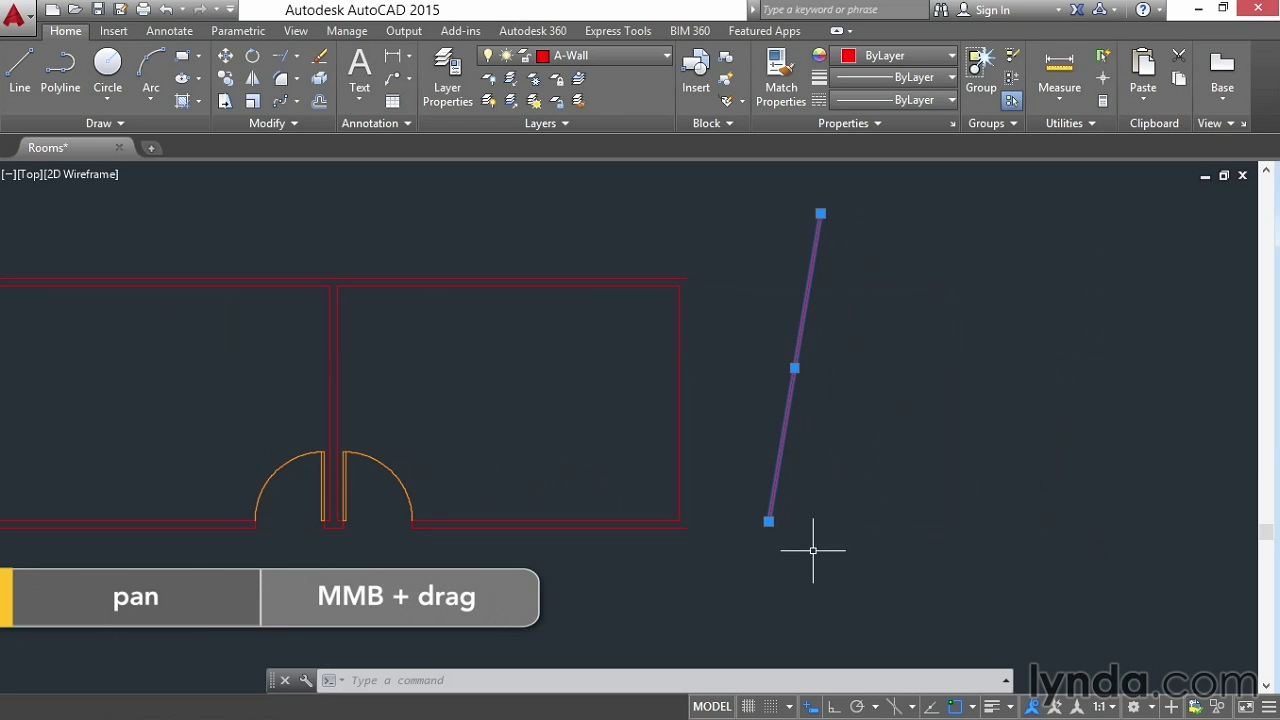
{"action": "left_click", "coordinate": [769, 522]}
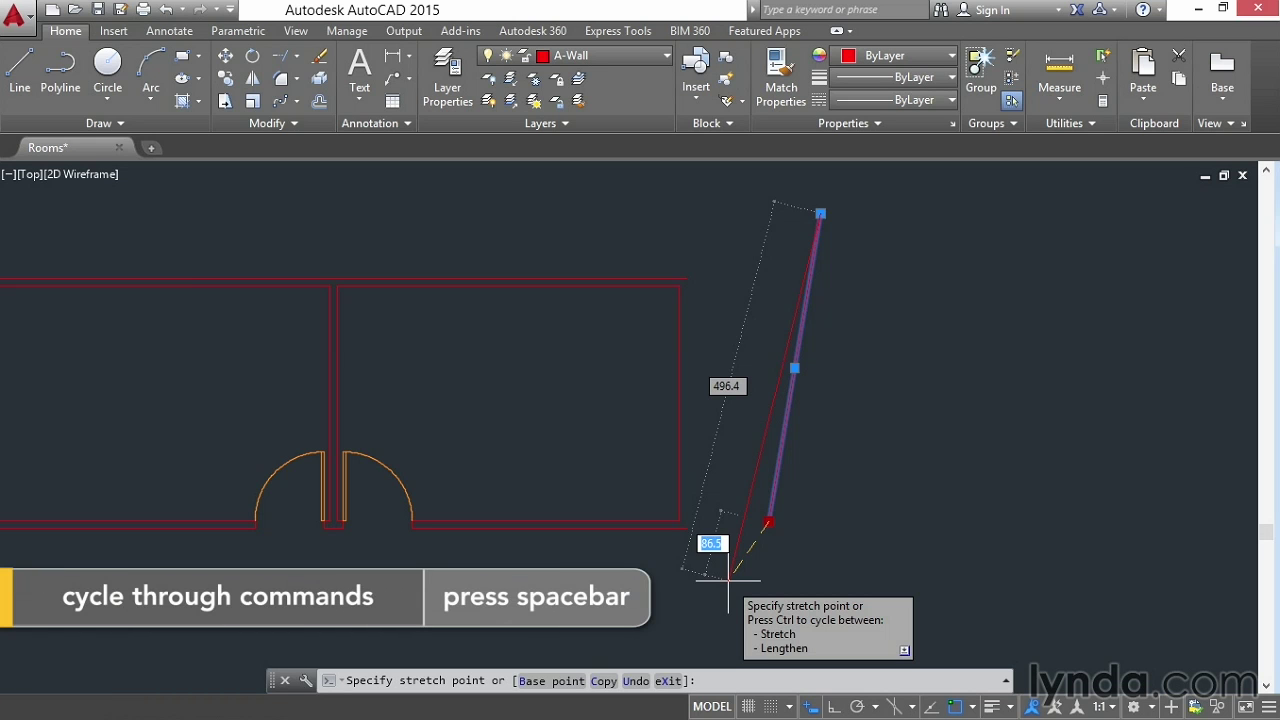
{"action": "key", "text": "space"}
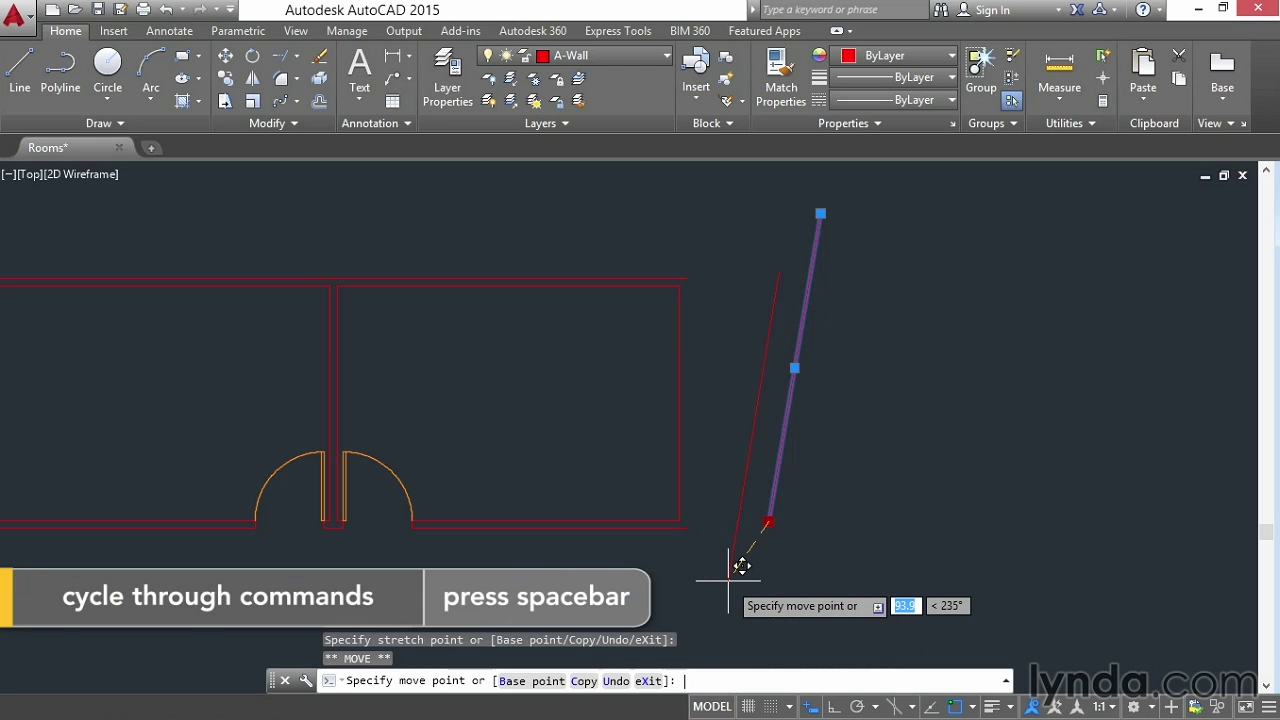
{"action": "key", "text": "space"}
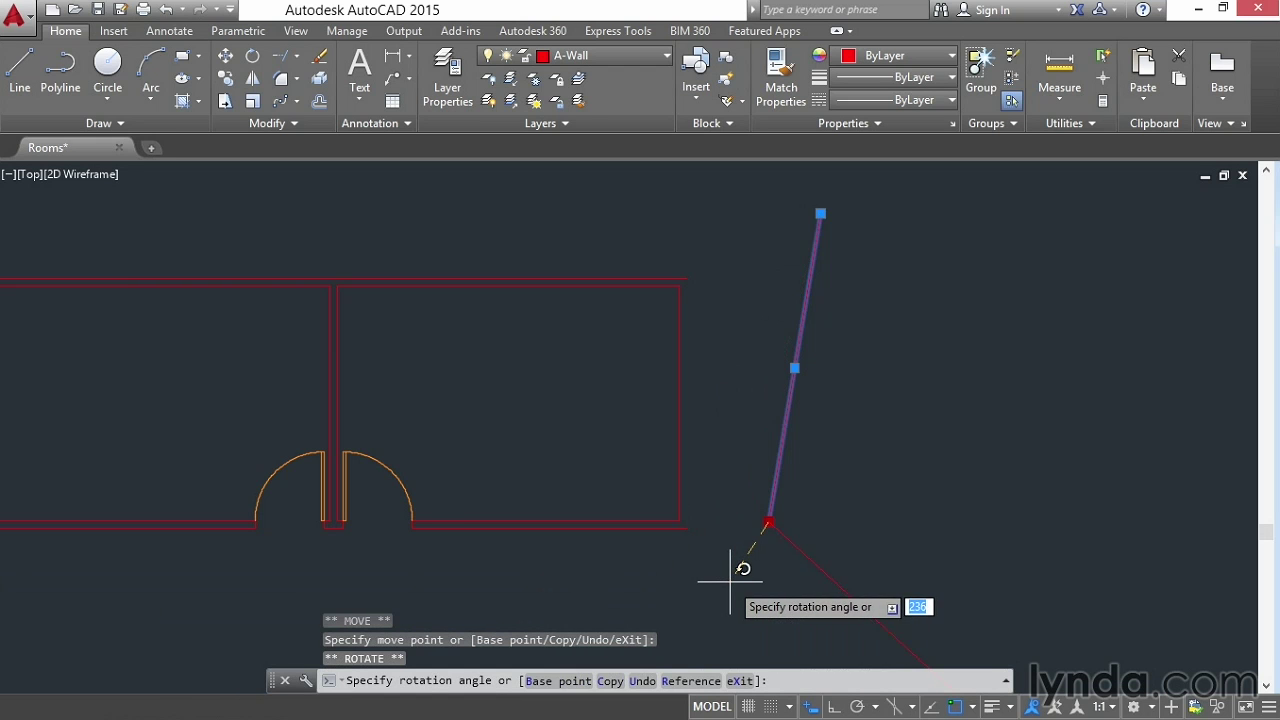
{"action": "key", "text": "space"}
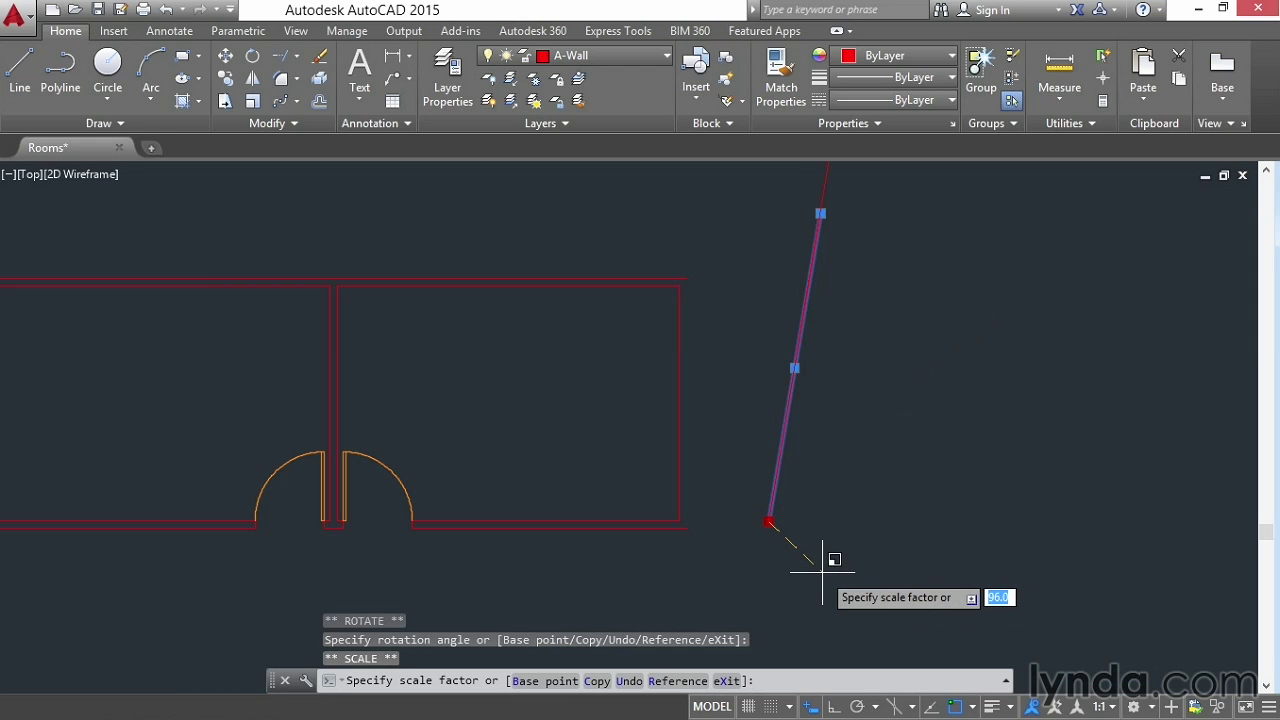
{"action": "key", "text": "space"}
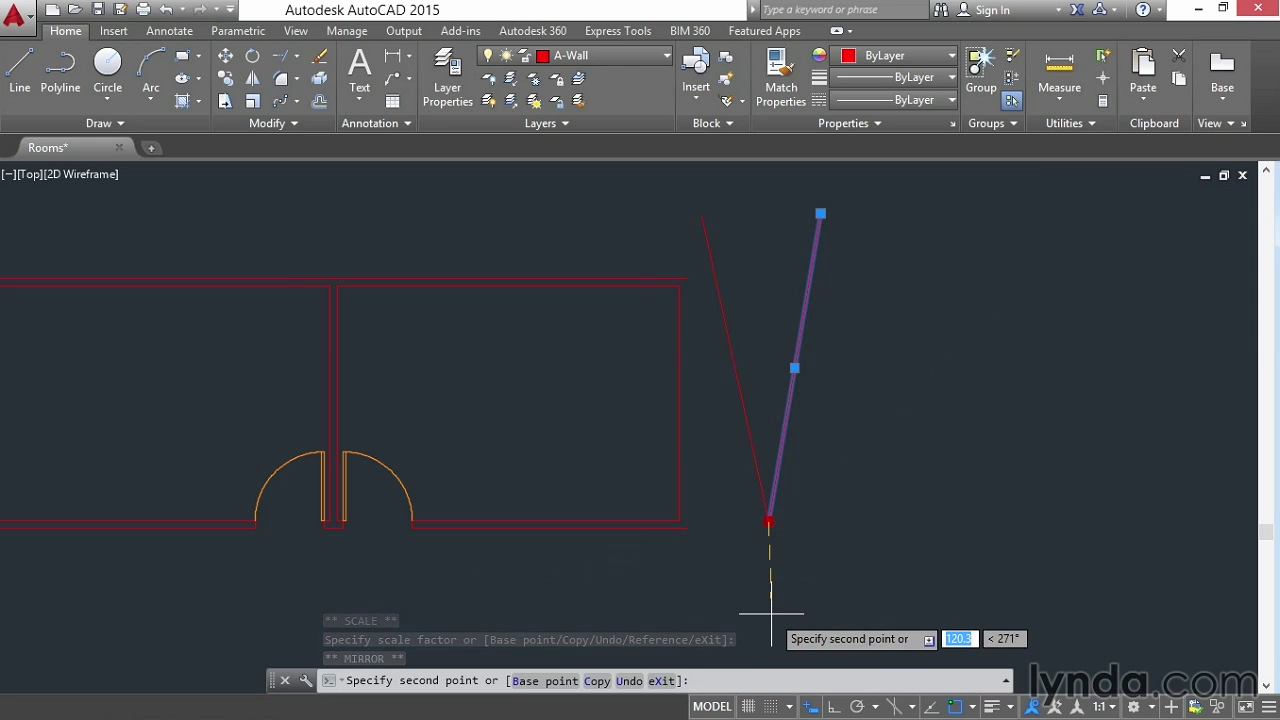
{"action": "key", "text": "space"}
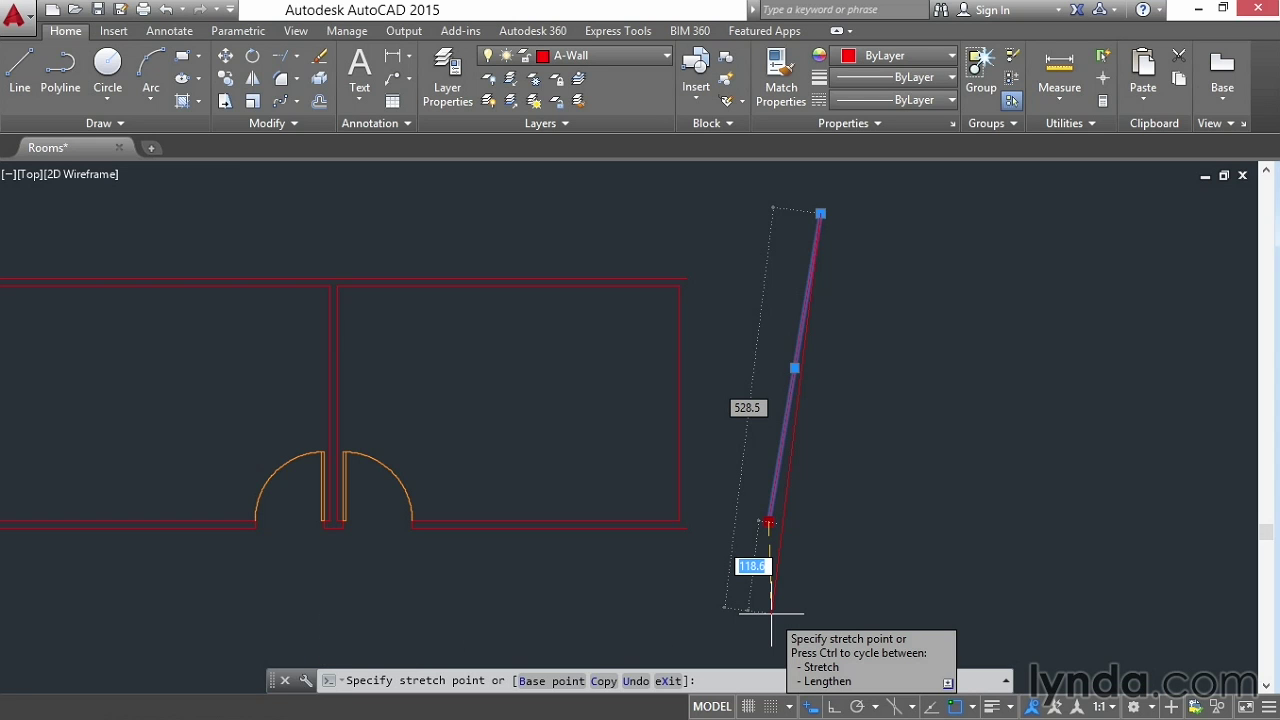
{"action": "key", "text": "space"}
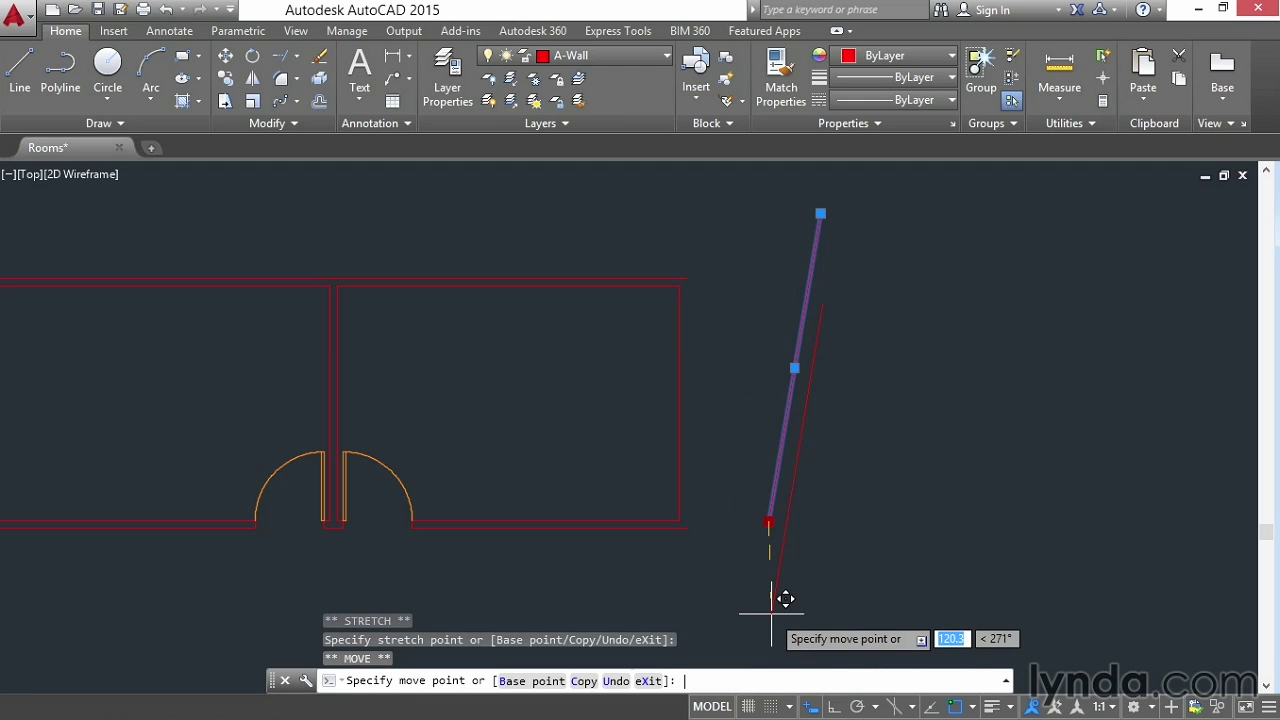
{"action": "key", "text": "space"}
{"action": "key", "text": "space"}
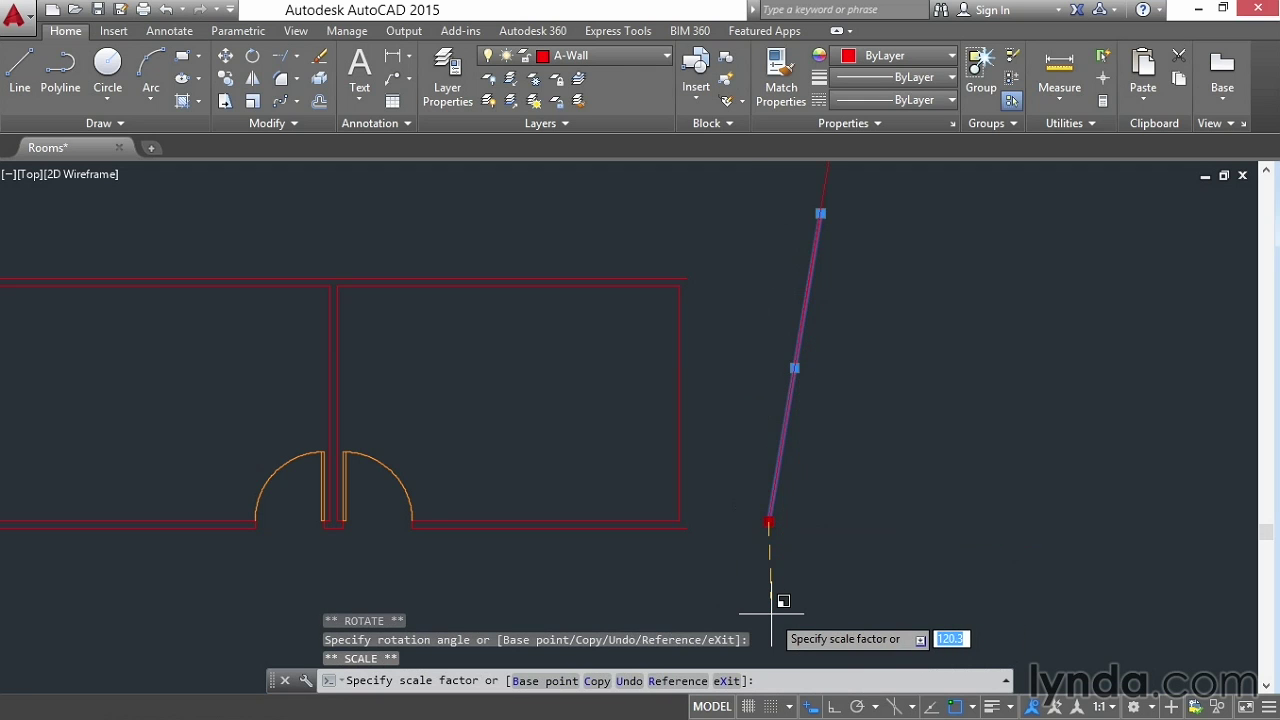
{"action": "key", "text": "space"}
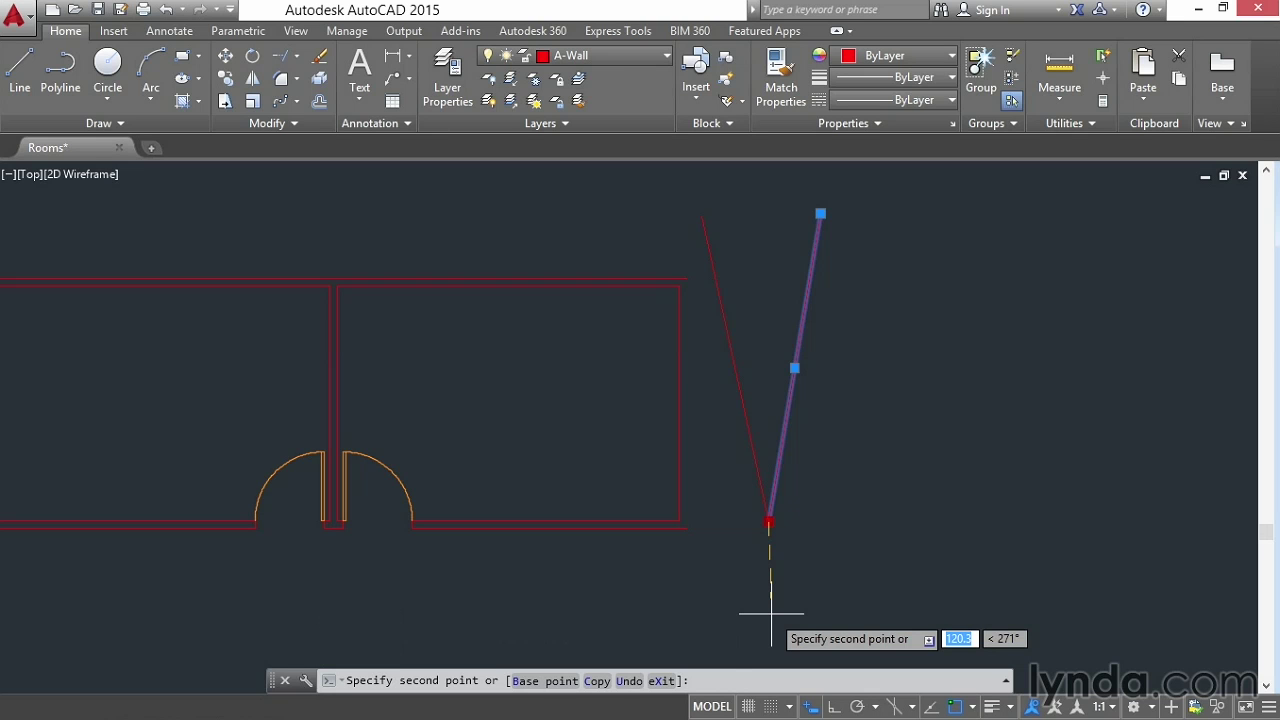
{"action": "key", "text": "space"}
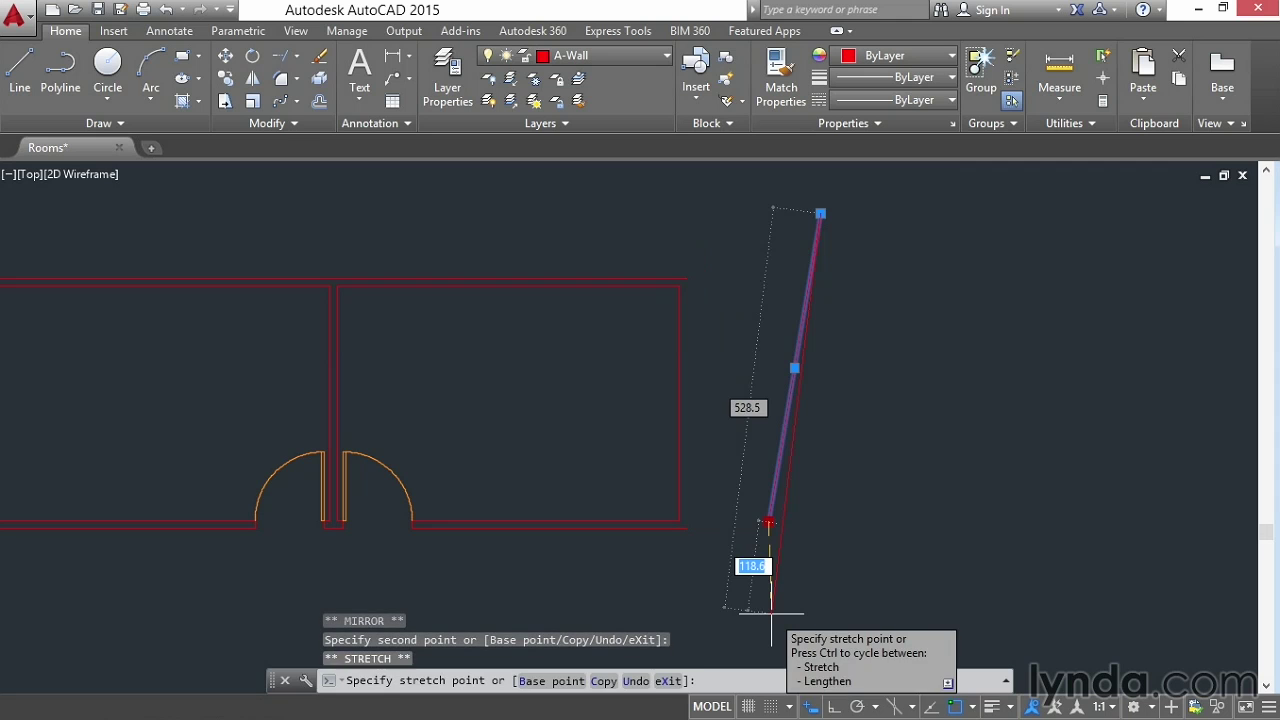
Switch the active grip to Rotate mode and turn the line clockwise about its lower endpoint to a diagonal.
{"action": "key", "text": "space"}
{"action": "key", "text": "space"}
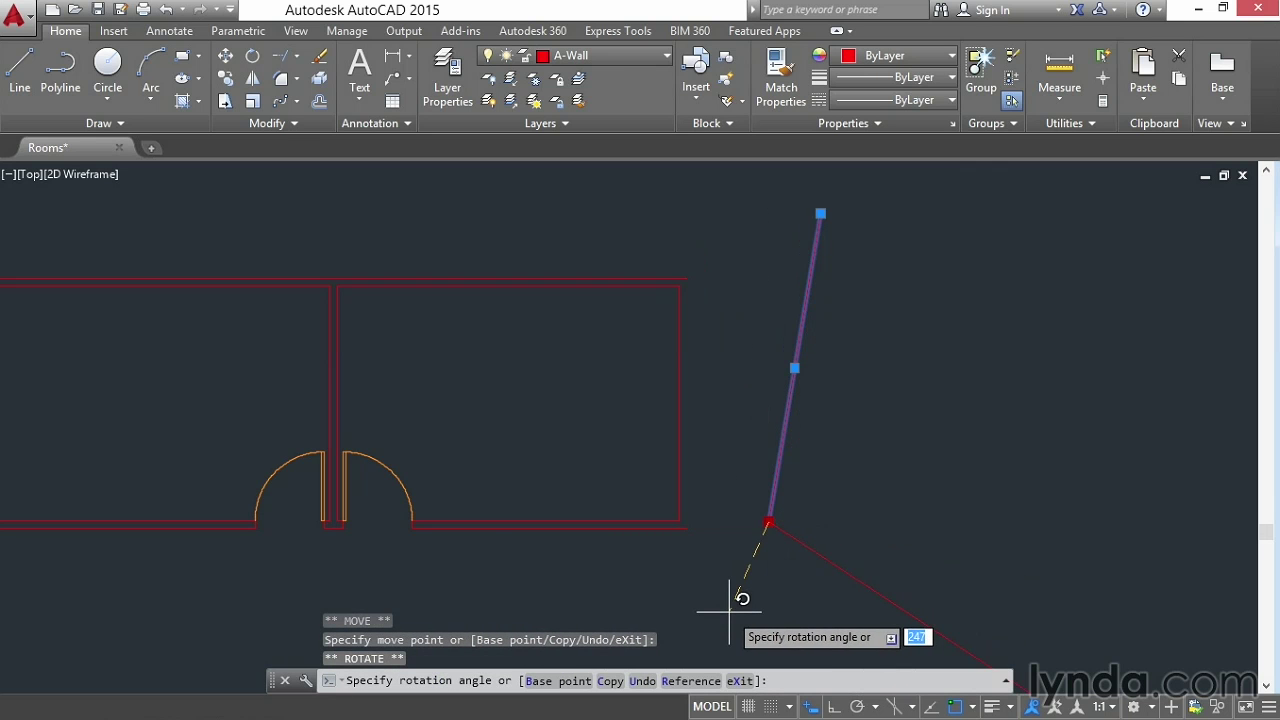
{"action": "left_click", "coordinate": [851, 587]}
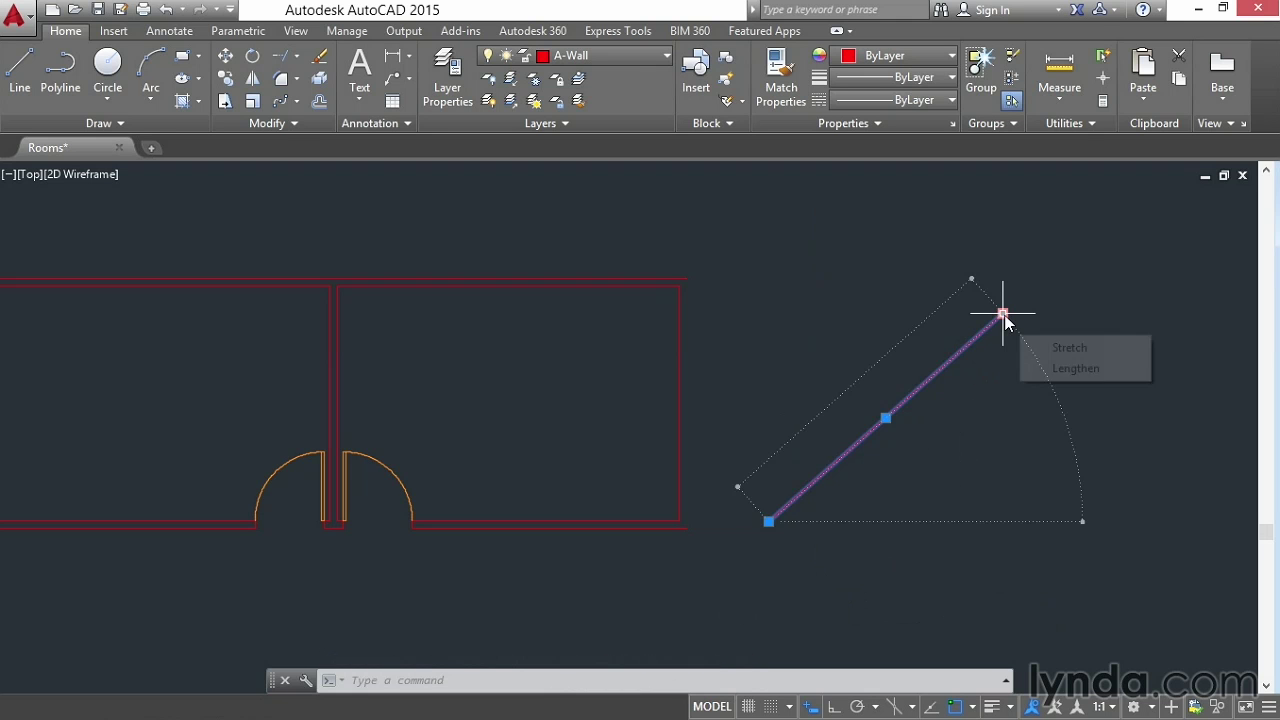
Rotate the diagonal line clockwise about its upper endpoint grip so its other end lies up and to the left.
{"action": "left_click", "coordinate": [1003, 314]}
{"action": "key", "text": "space"}
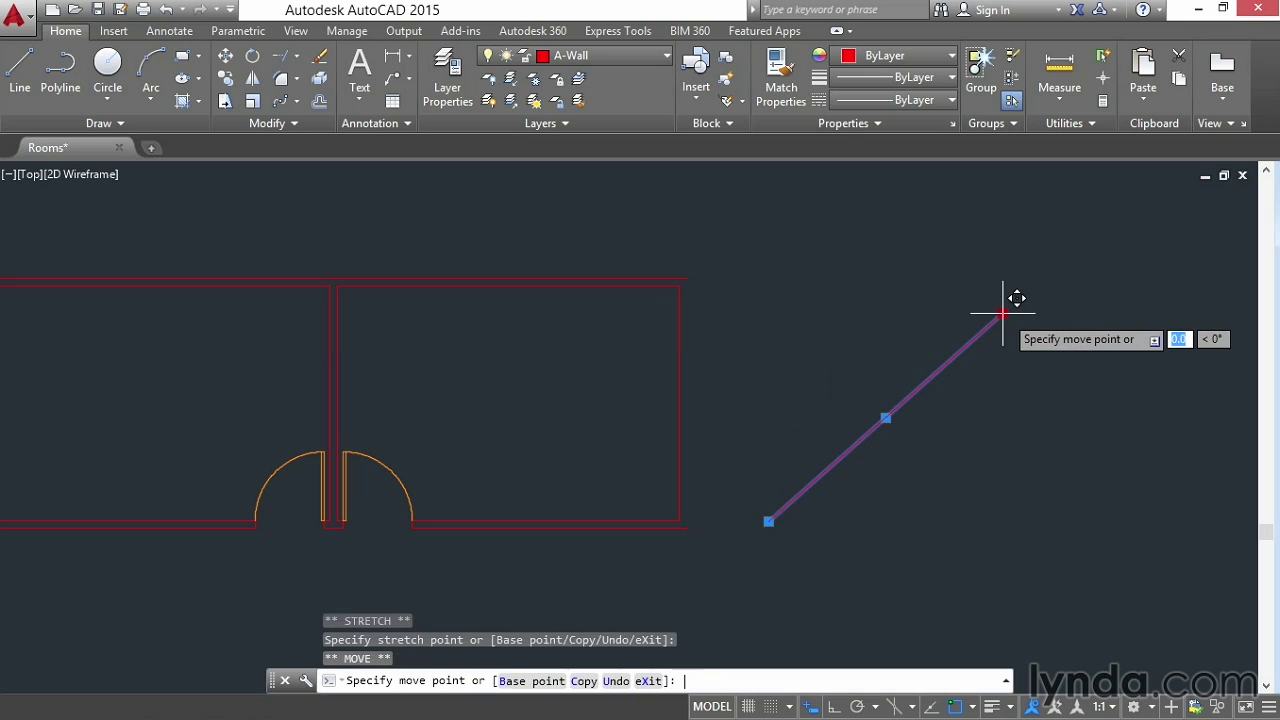
{"action": "key", "text": "space"}
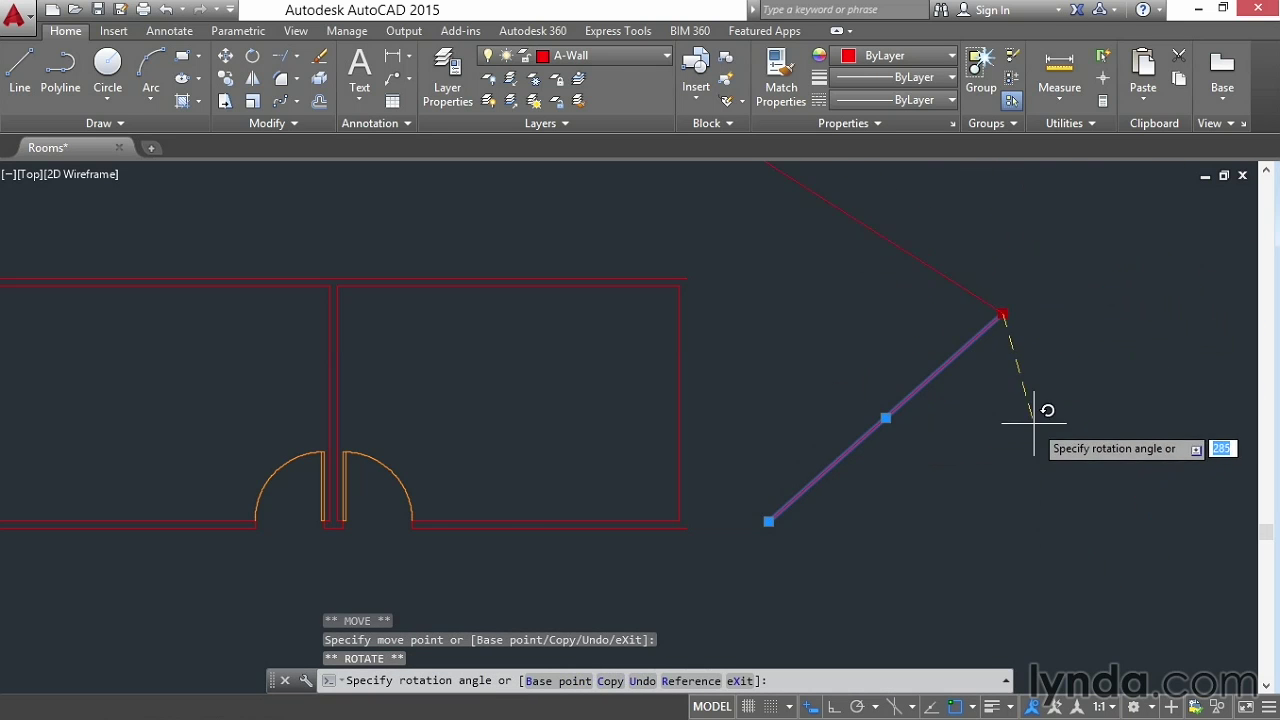
{"action": "left_click", "coordinate": [1065, 408]}
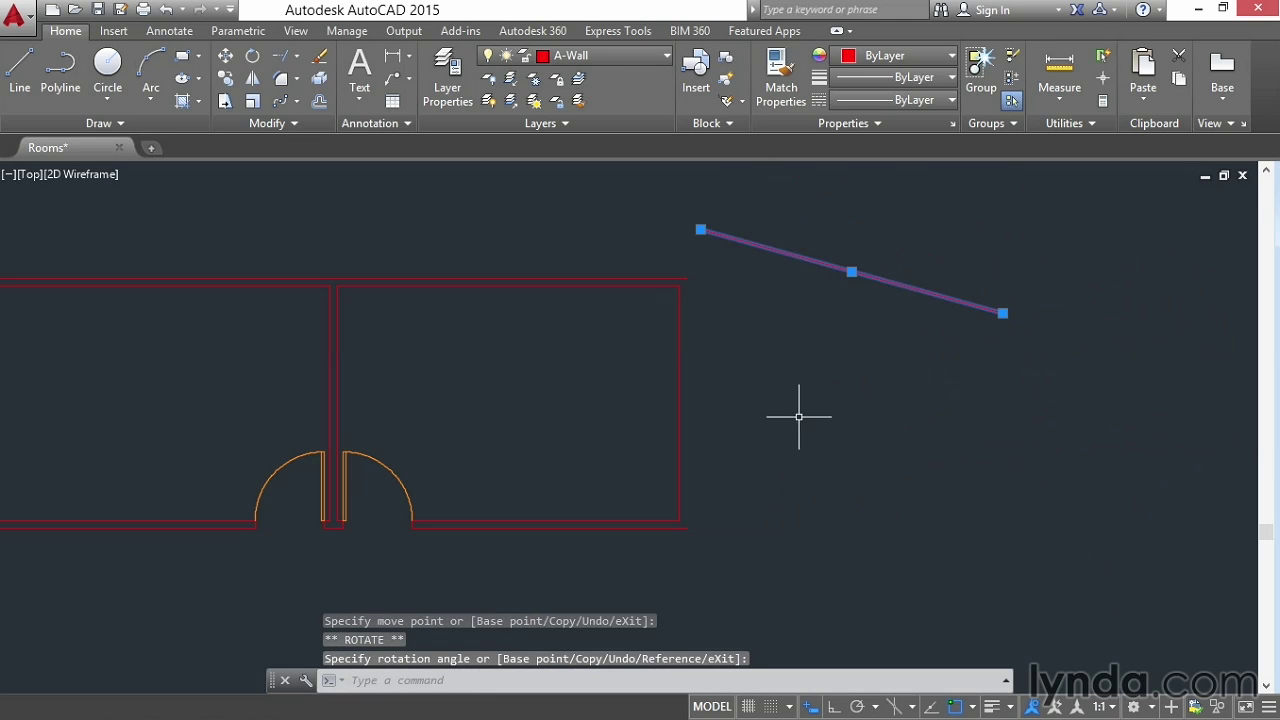
Rotate the diagonal line about its midpoint grip until it slopes up to the right, and clear the selection.
{"action": "left_click", "coordinate": [850, 270]}
{"action": "key", "text": "space"}
{"action": "key", "text": "space"}
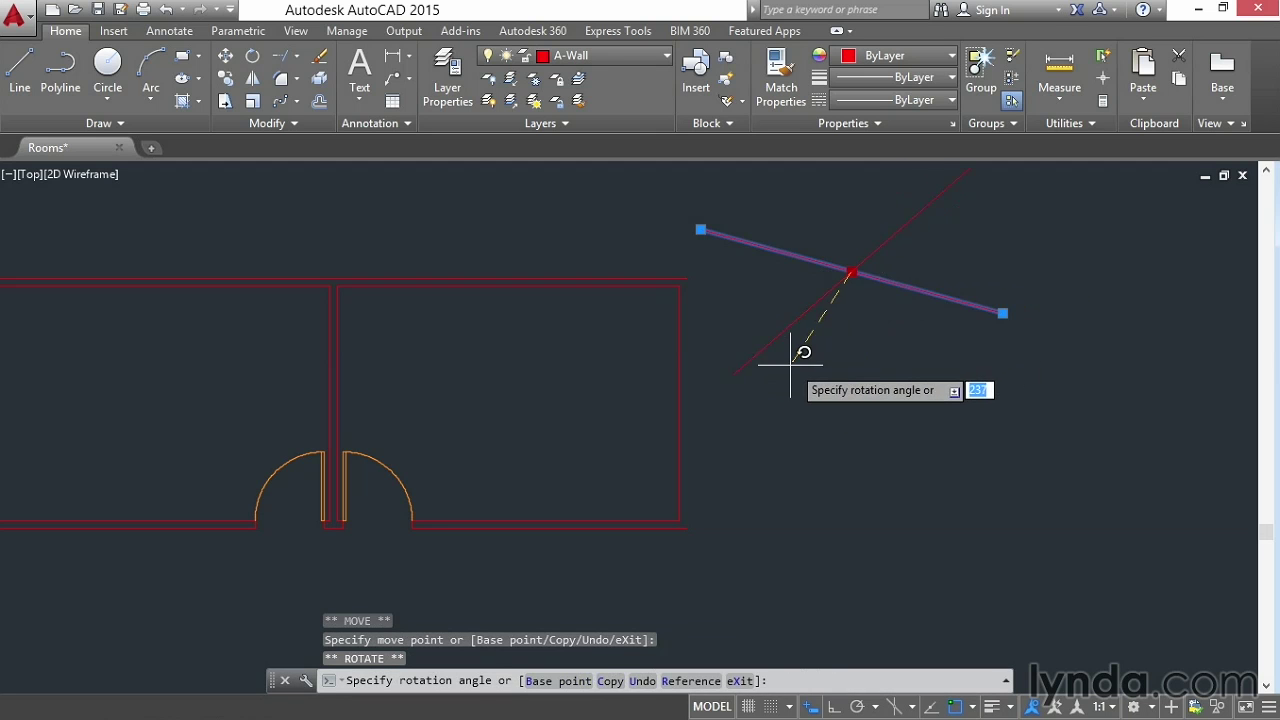
{"action": "left_click", "coordinate": [772, 335]}
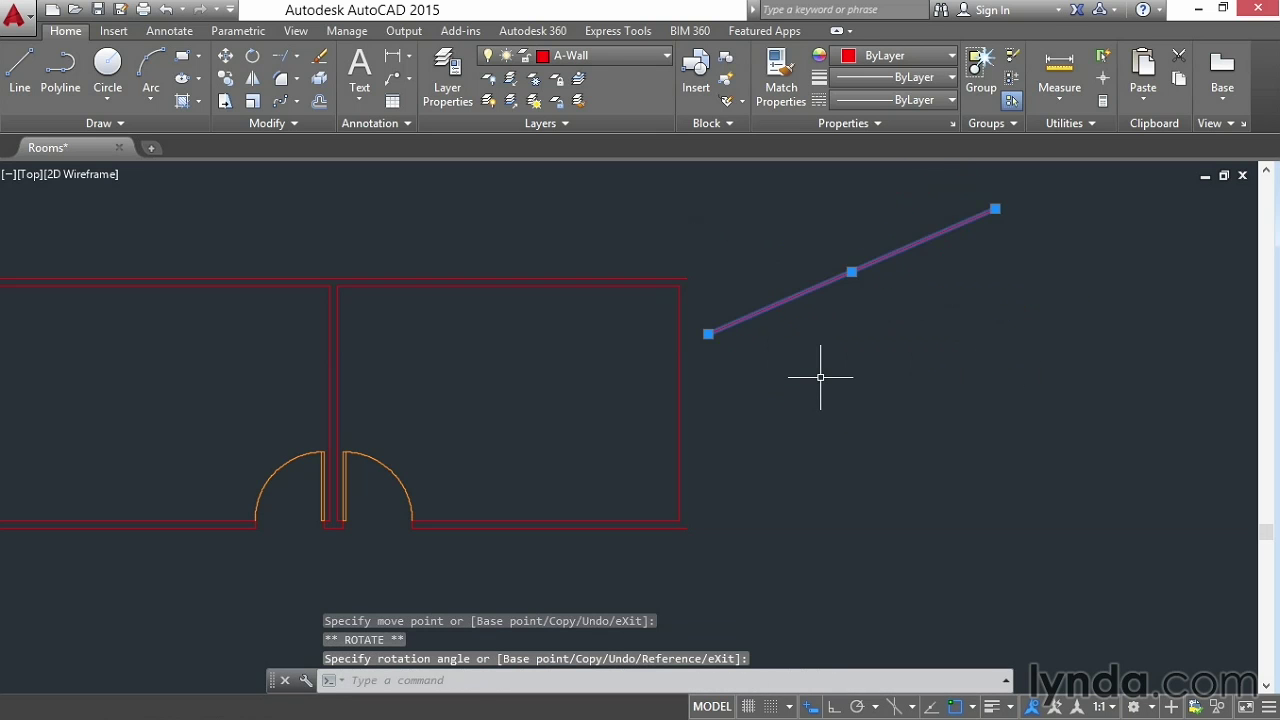
{"action": "key", "text": "Escape"}
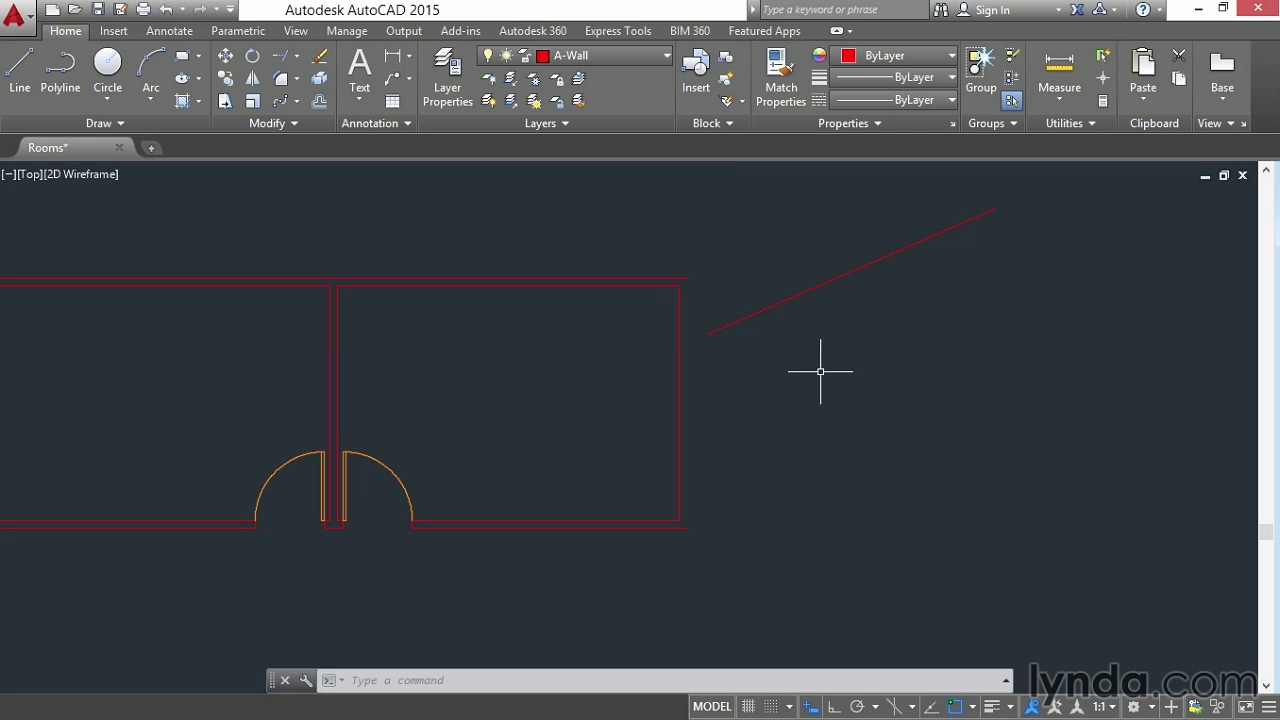
Select the slanted line and the room's right vertical wall line, making the slanted line's lower endpoint and the wall's midpoint grips hot together.
{"action": "left_click", "coordinate": [781, 303]}
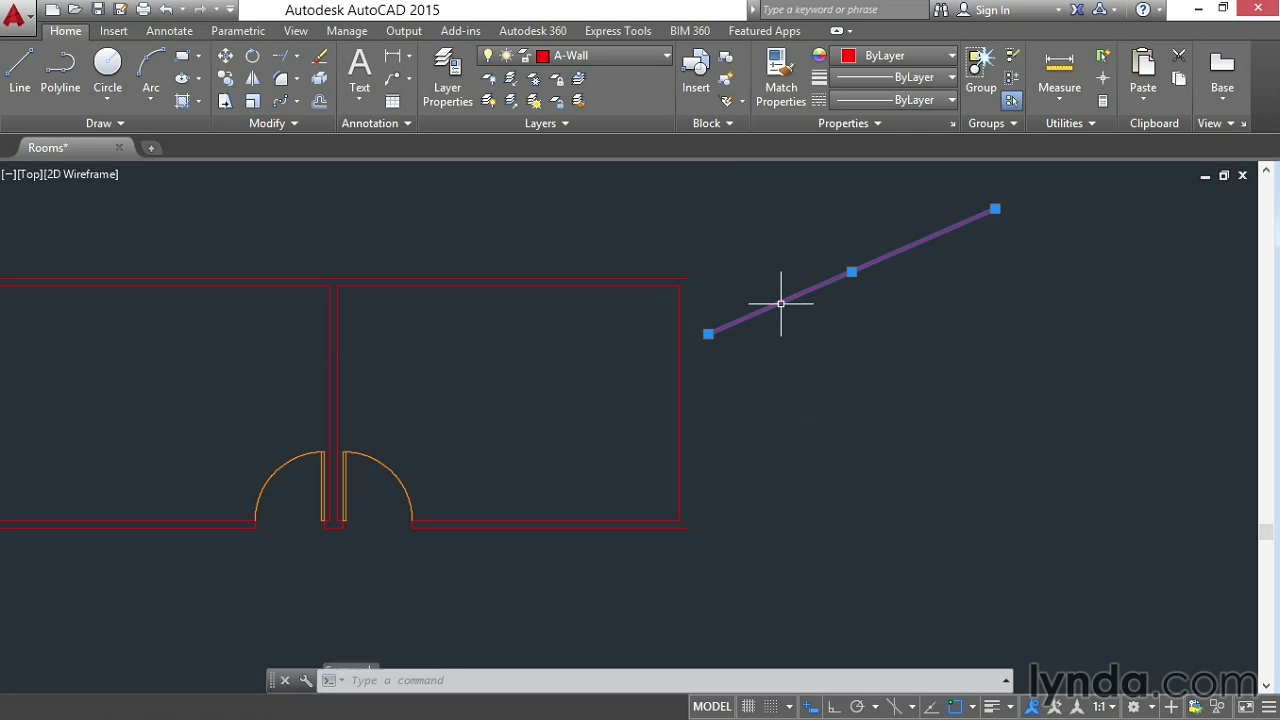
{"action": "left_click", "coordinate": [679, 394]}
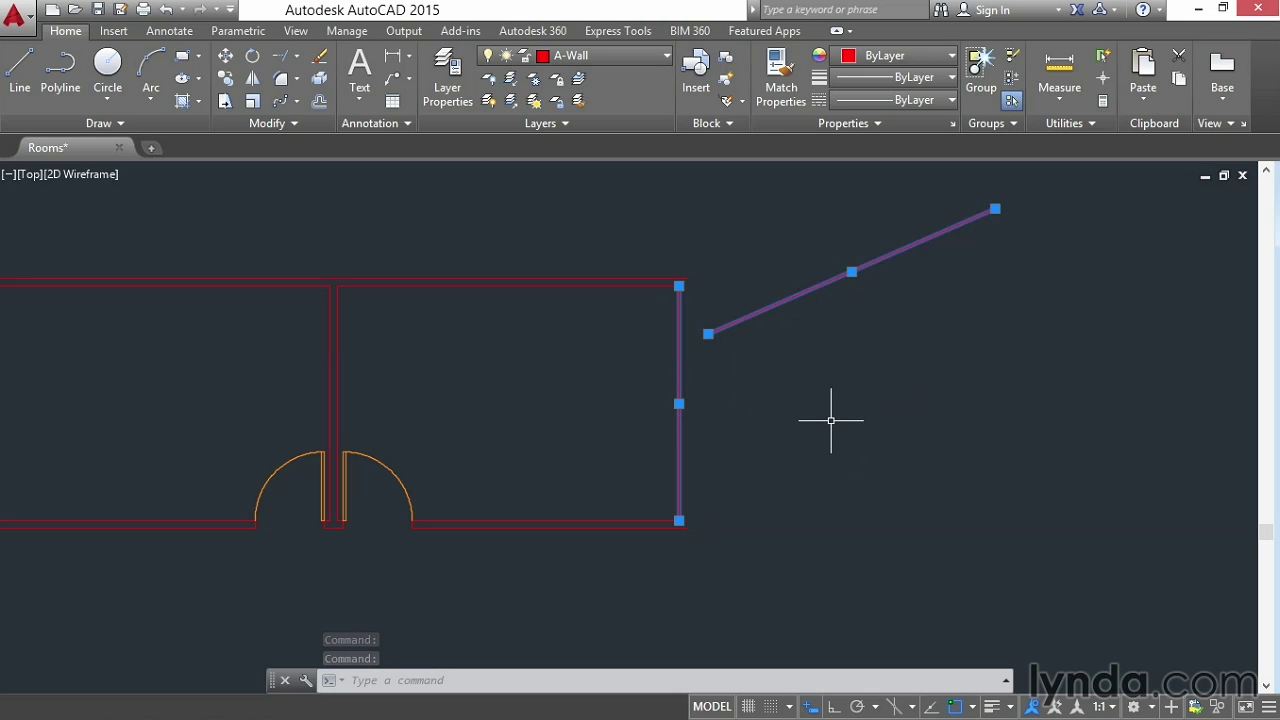
{"action": "left_click", "coordinate": [708, 334], "text": "shift"}
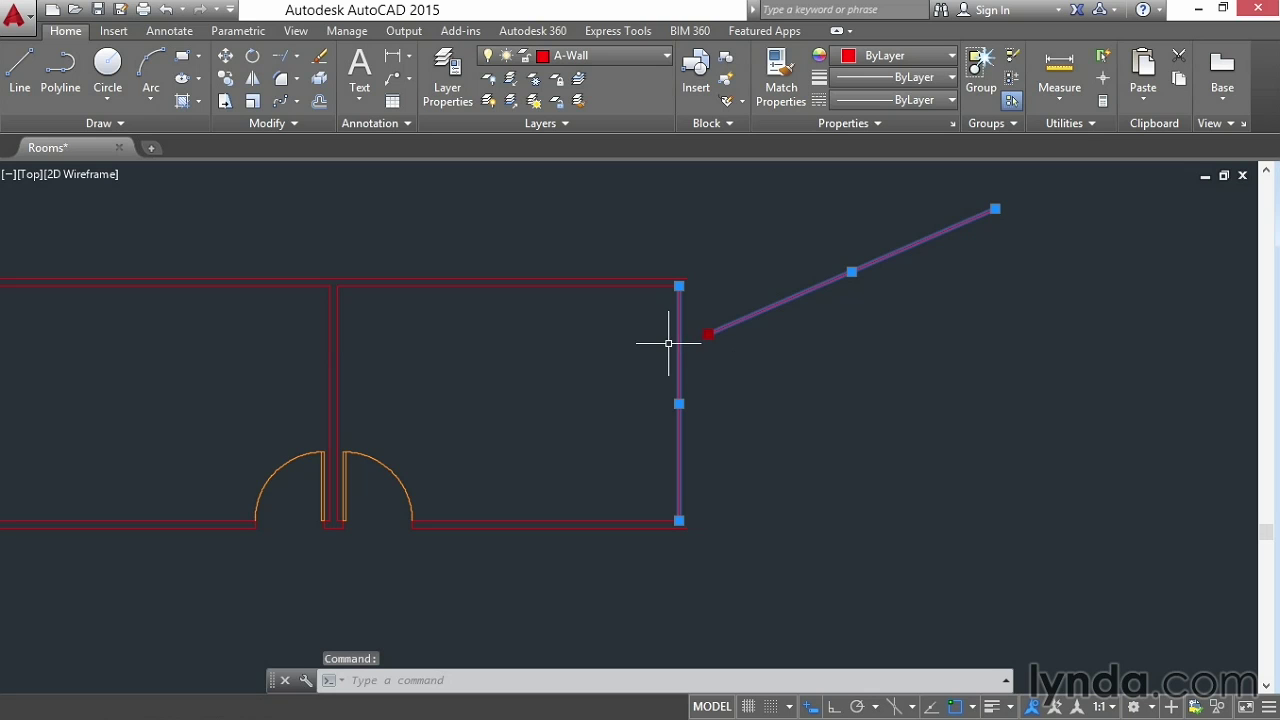
{"action": "left_click", "coordinate": [679, 404], "text": "shift"}
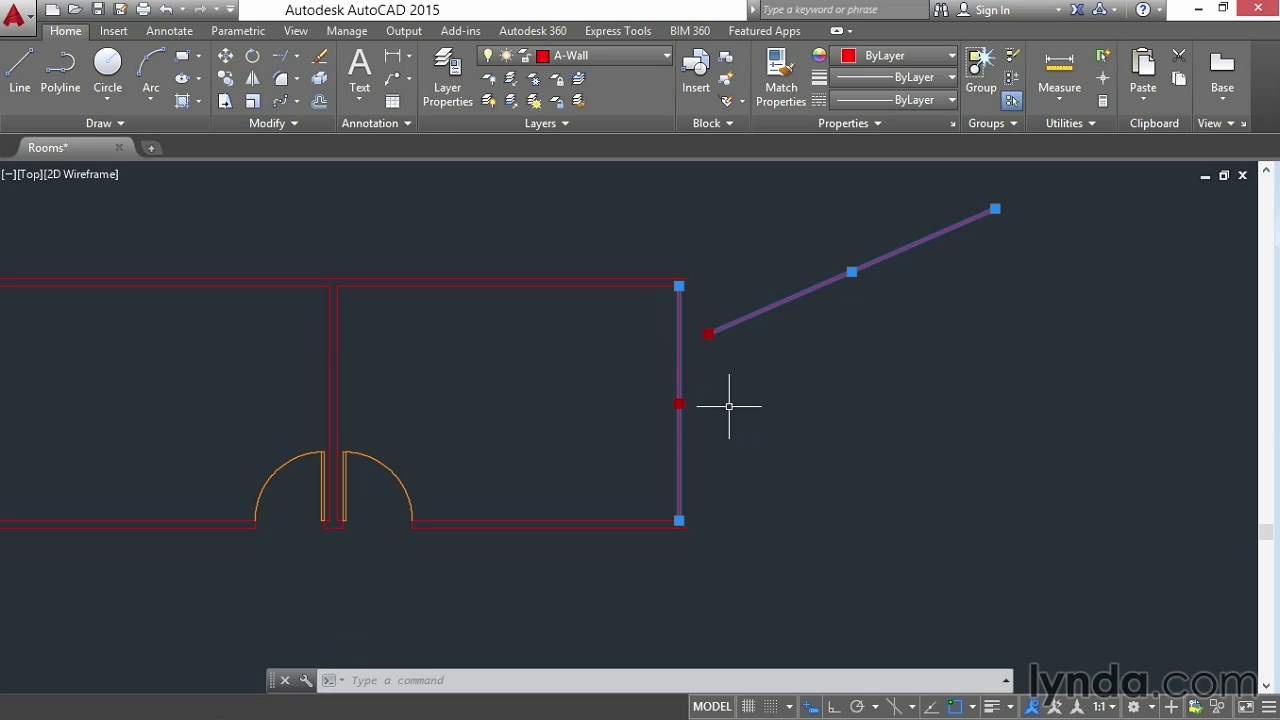
Rotate both selected lines clockwise about the vertical wall line's midpoint grip so the wall leans to the right, and clear the selection.
{"action": "left_click", "coordinate": [679, 404]}
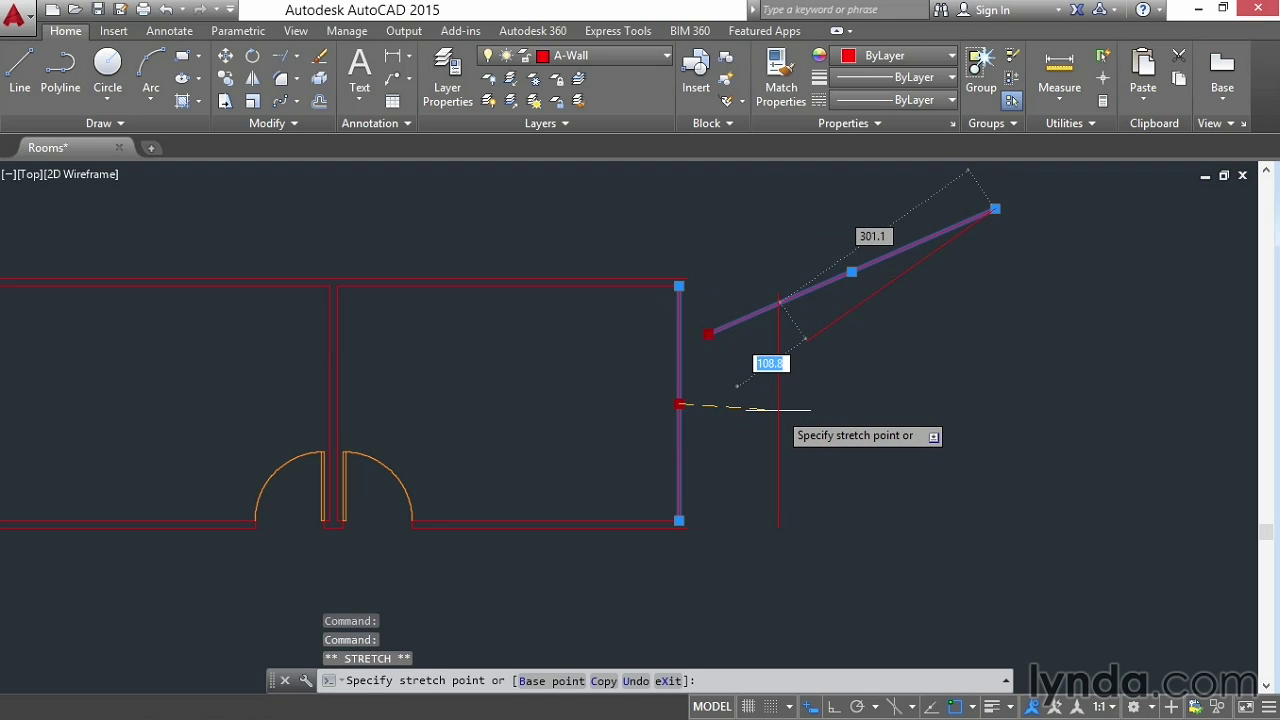
{"action": "key", "text": "space"}
{"action": "key", "text": "space"}
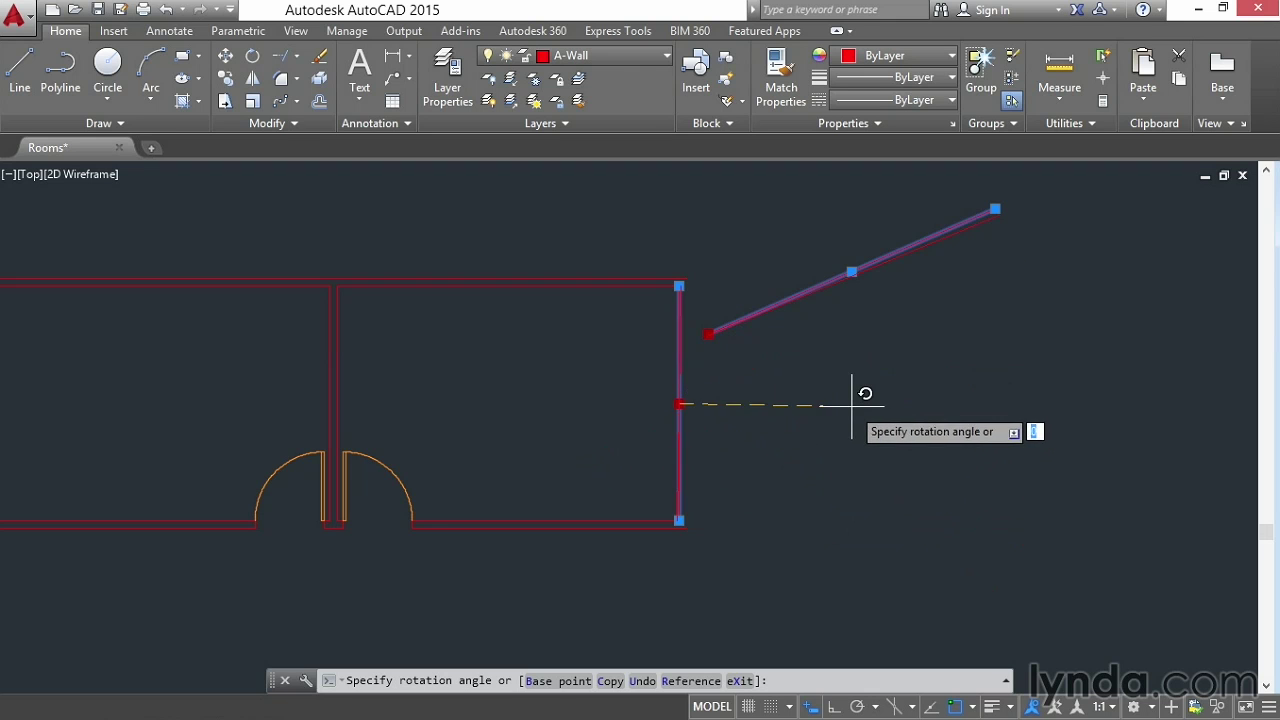
{"action": "left_click", "coordinate": [818, 481]}
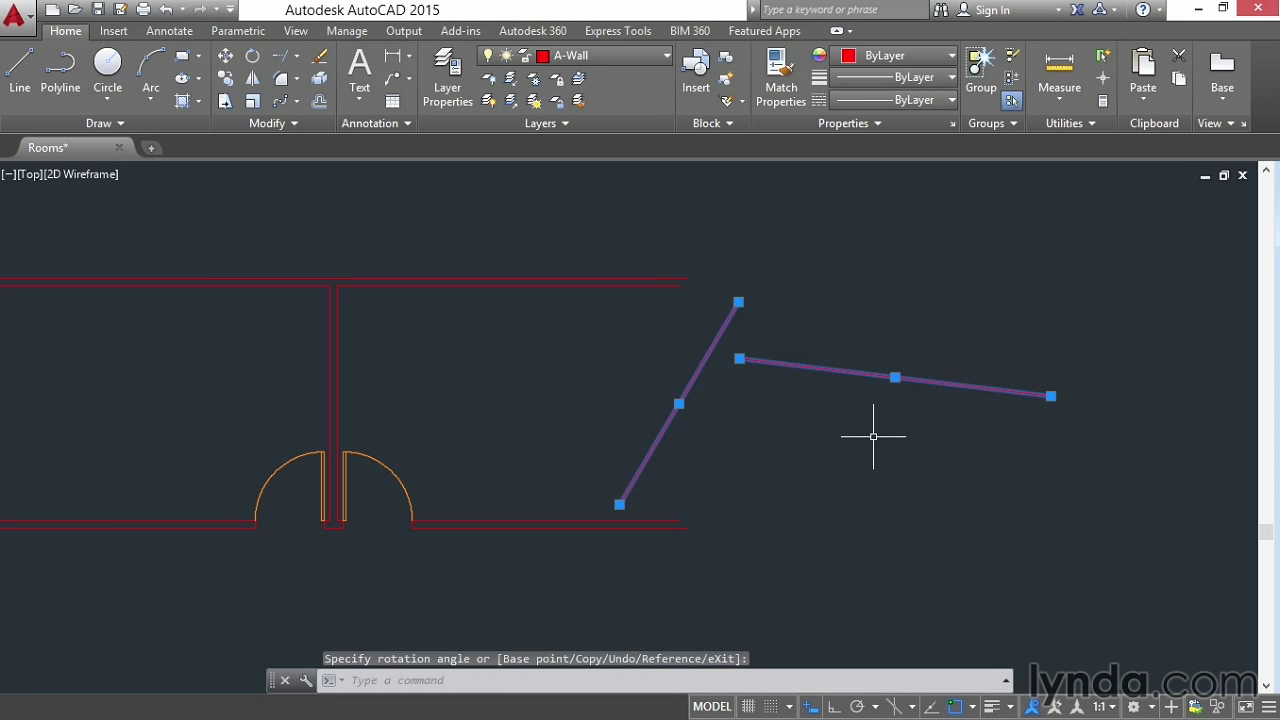
{"action": "key", "text": "Escape"}
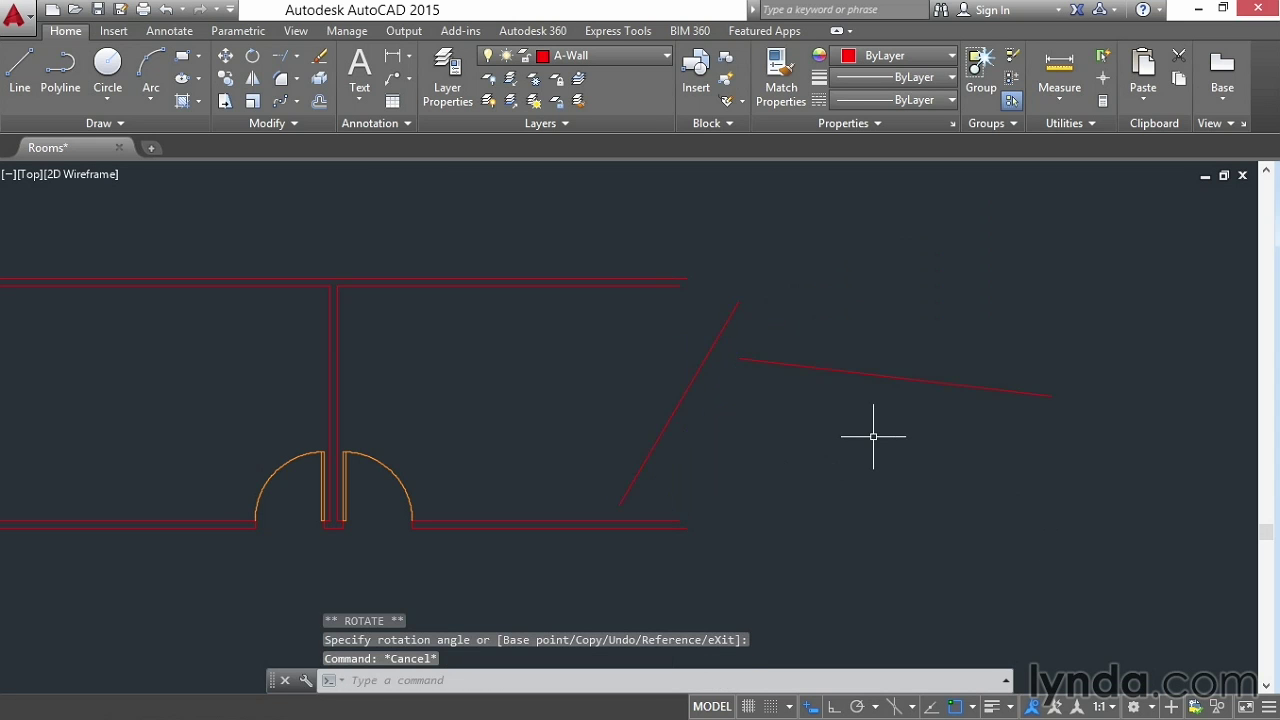